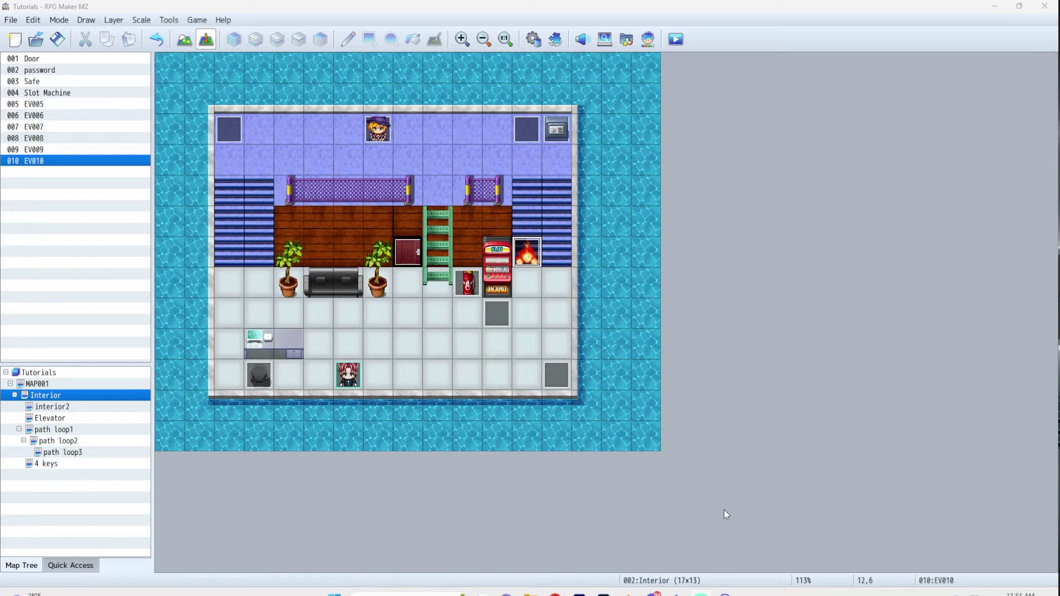
# Open Audacity from the taskbar, with an empty project over the Interior map editor.
pyautogui.click(725, 594)
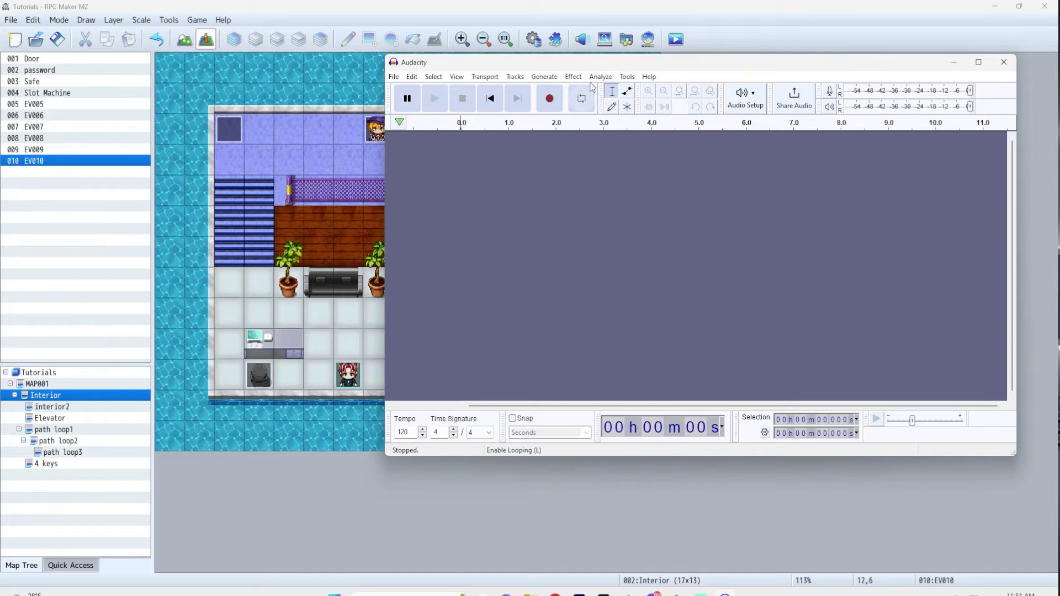
# Move Audacity aside and minimize it, then view the fire event's text lines.
pyautogui.moveTo(569, 62); pyautogui.dragTo(566, 314)
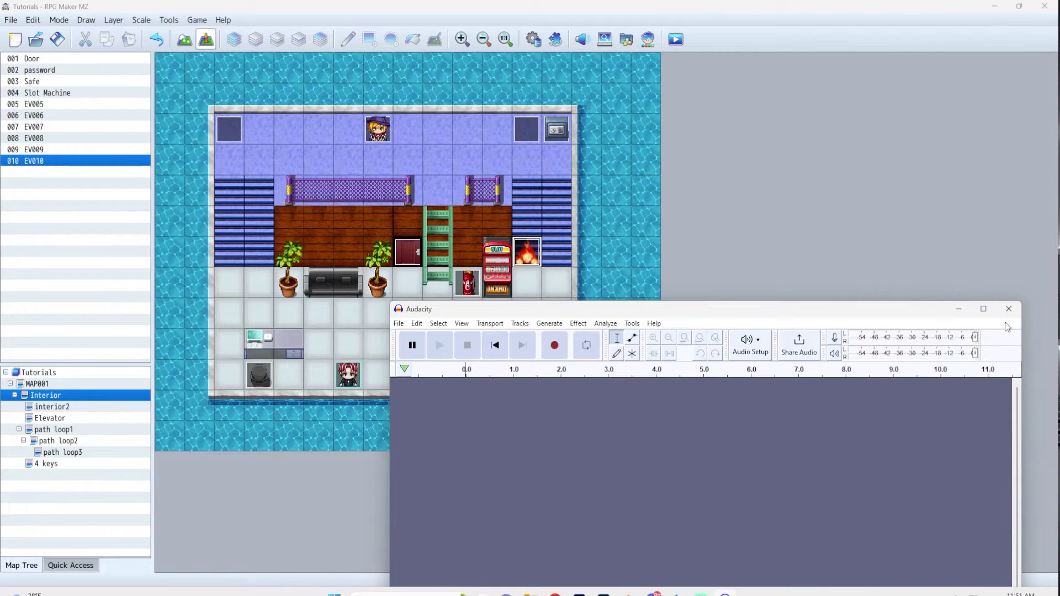
pyautogui.click(959, 309)
pyautogui.doubleClick(528, 251)
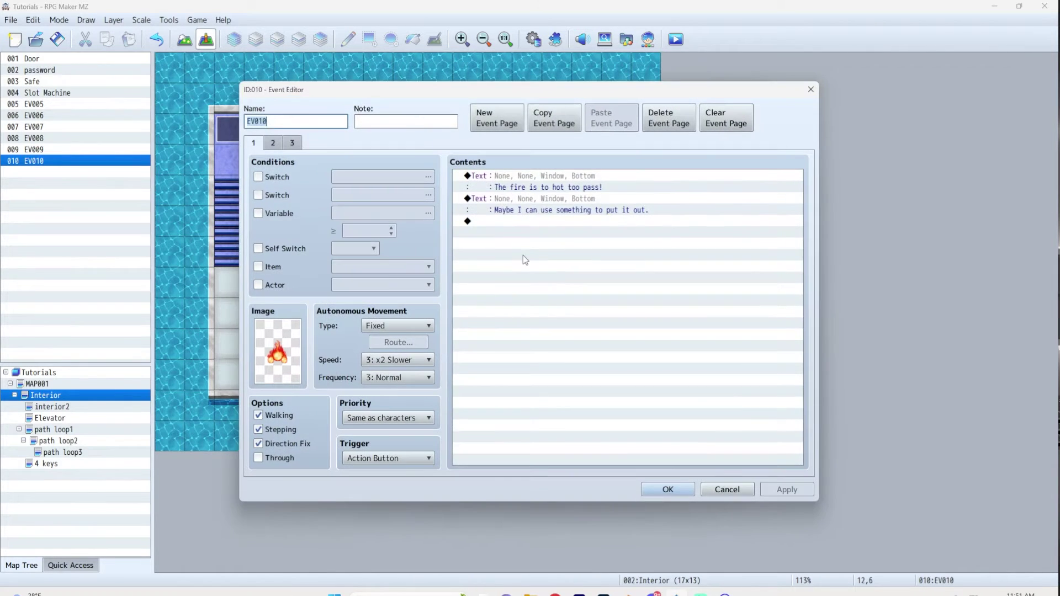
# Record both spoken lines in Audacity and select the first phrase.
pyautogui.click(723, 594)
pyautogui.click(326, 283)
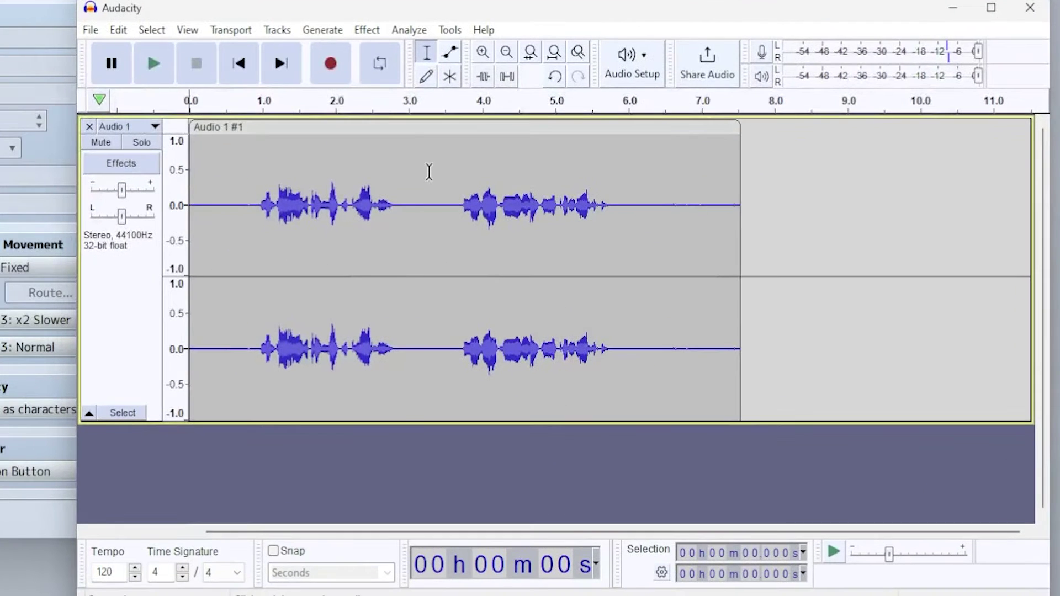
pyautogui.moveTo(408, 205); pyautogui.dragTo(253, 221)
# Start exporting audio from Audacity, limited to the current selection.
pyautogui.click(88, 30)
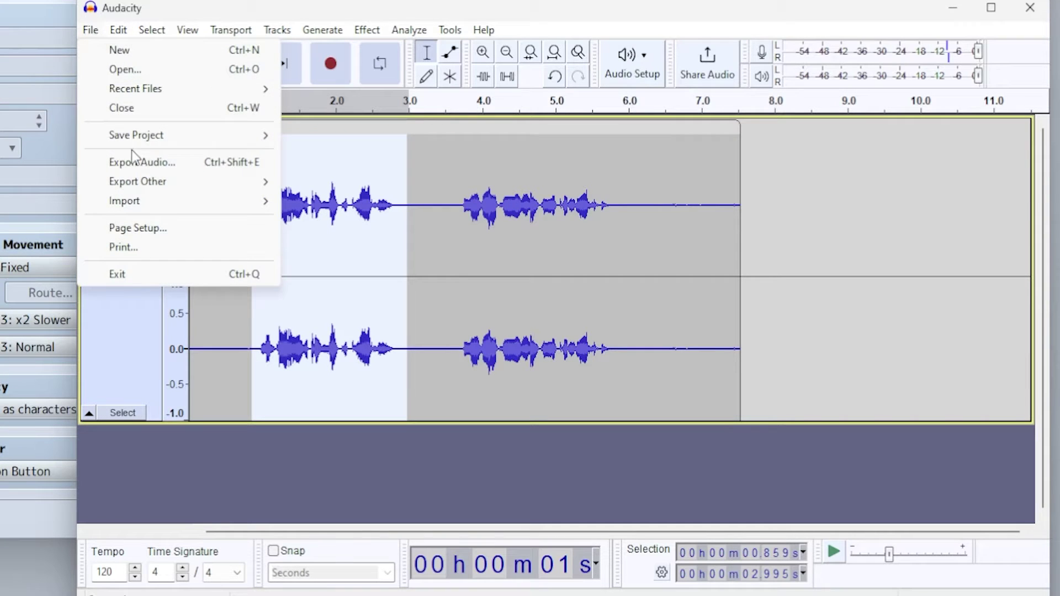
pyautogui.moveTo(153, 187)
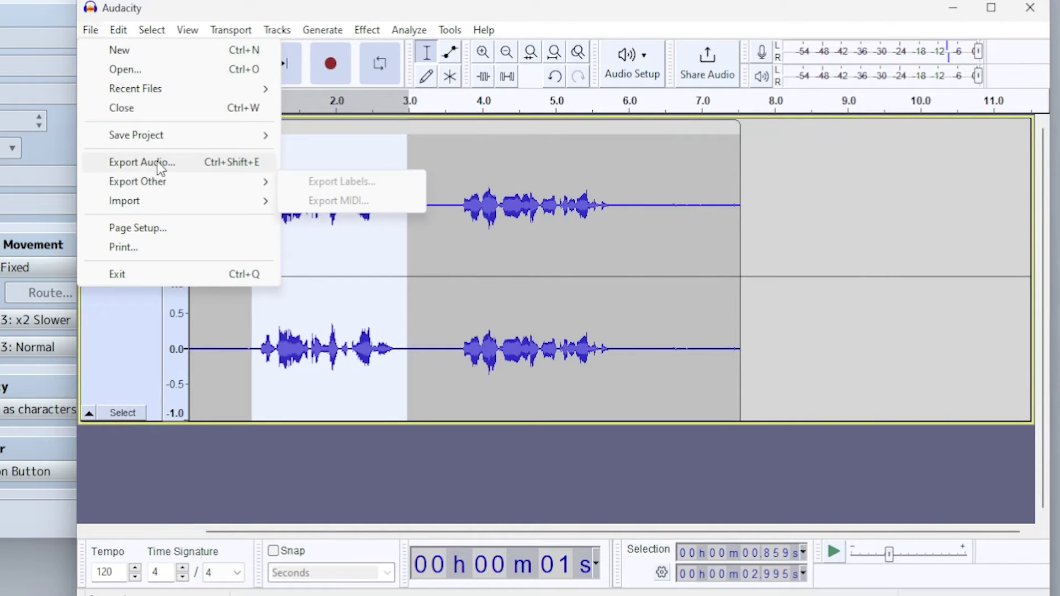
pyautogui.click(145, 162)
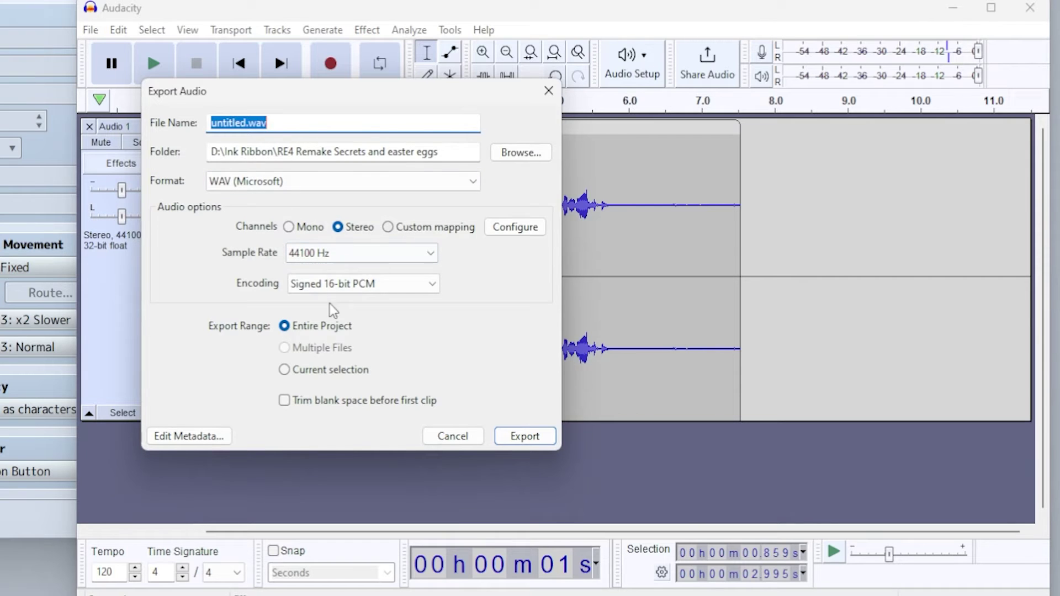
pyautogui.click(285, 370)
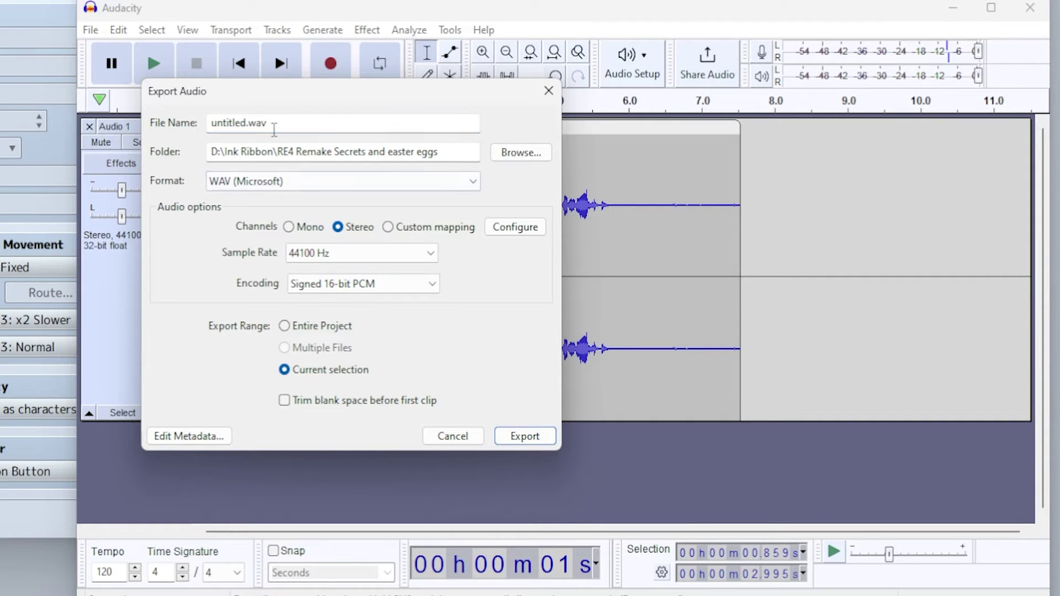
pyautogui.click(273, 129)
pyautogui.click(499, 154)
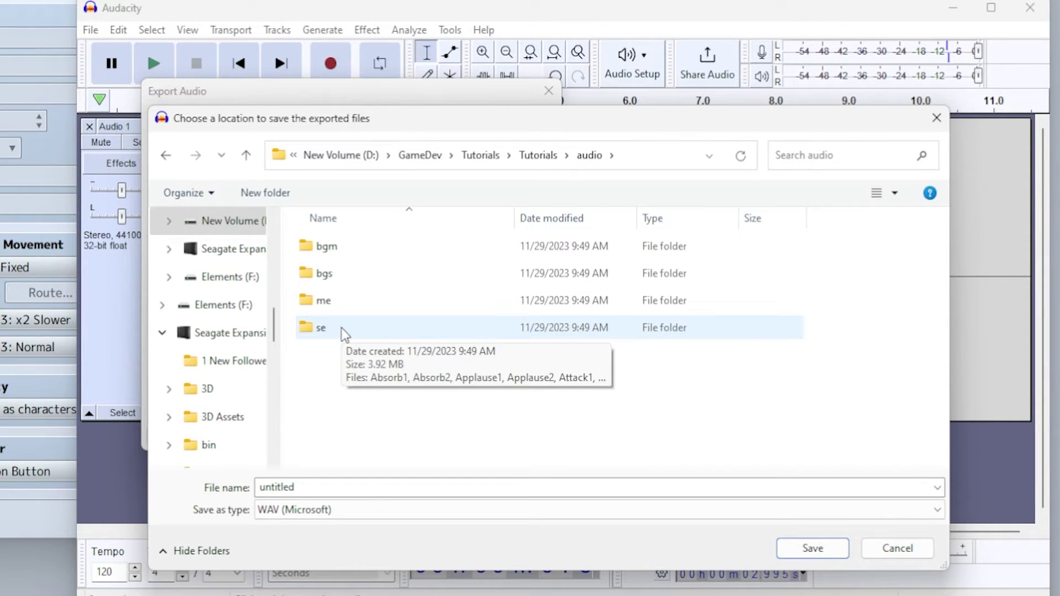
# Save the export as vo1 in Ogg Vorbis format in the audio\se folder.
pyautogui.doubleClick(342, 331)
pyautogui.doubleClick(305, 488)
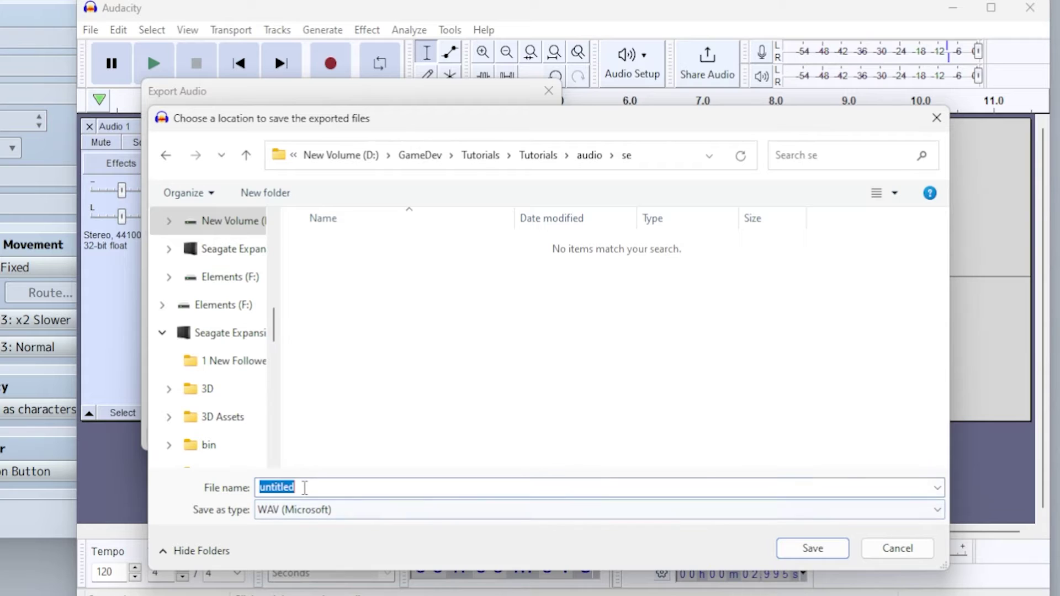
pyautogui.write('vo1')
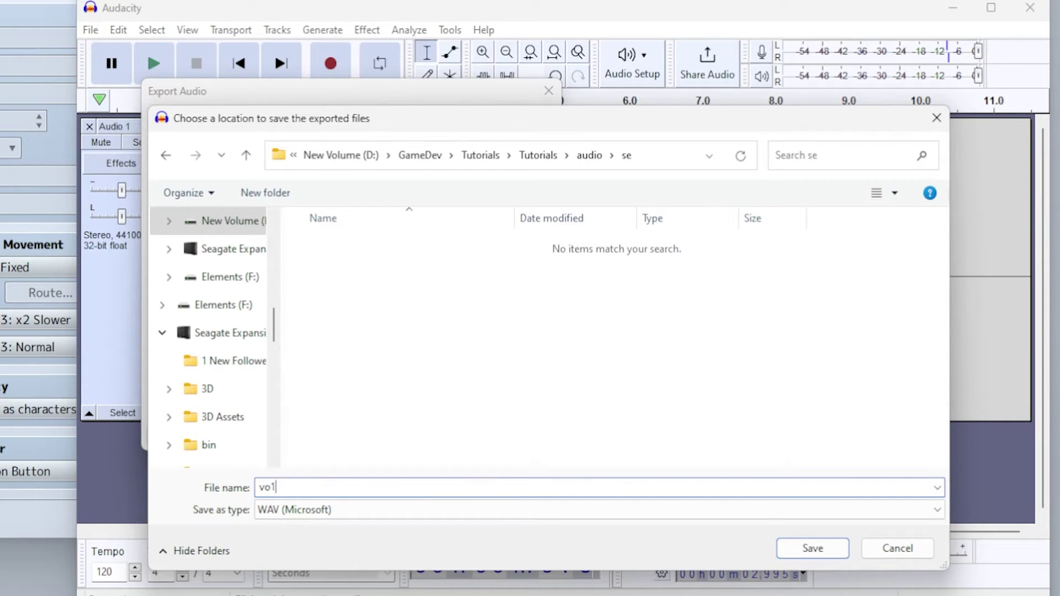
pyautogui.click(339, 513)
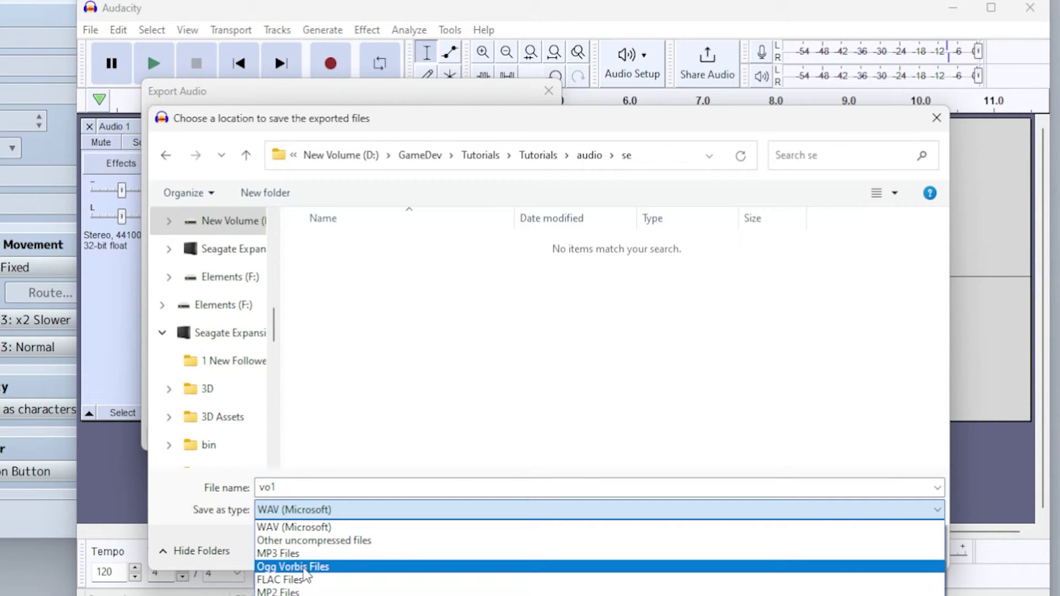
pyautogui.click(306, 569)
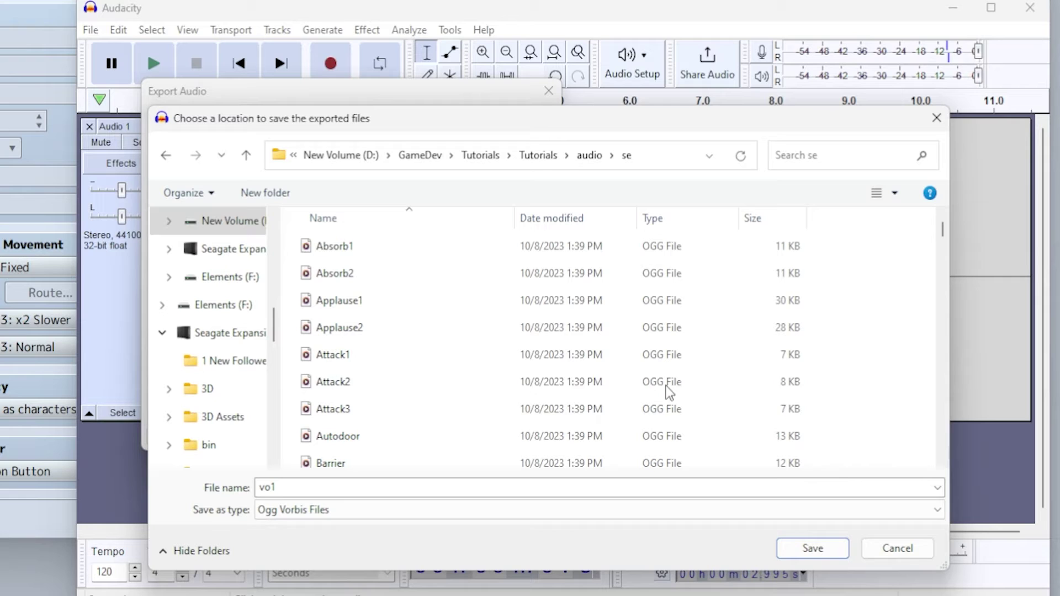
pyautogui.click(813, 549)
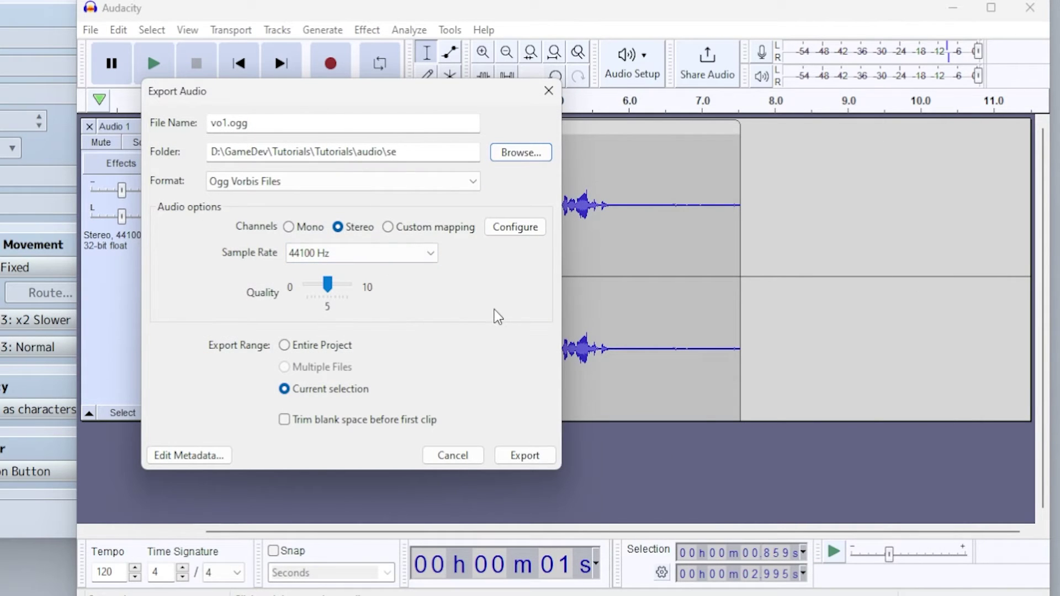
# Finish the vo1 export, then export the second phrase as vo2.ogg to audio\se.
pyautogui.click(547, 463)
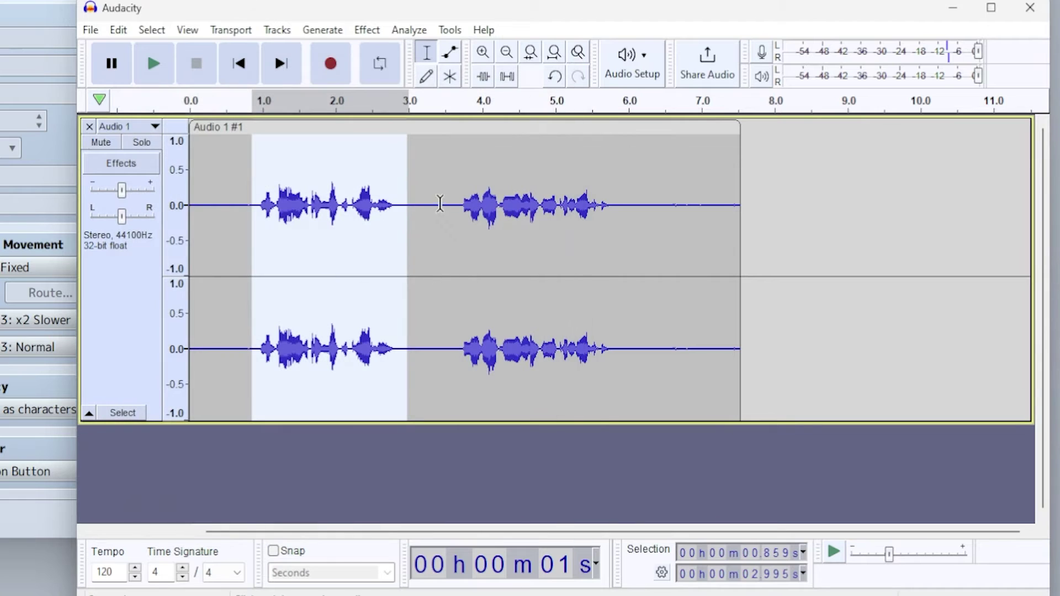
pyautogui.moveTo(458, 202); pyautogui.dragTo(615, 210)
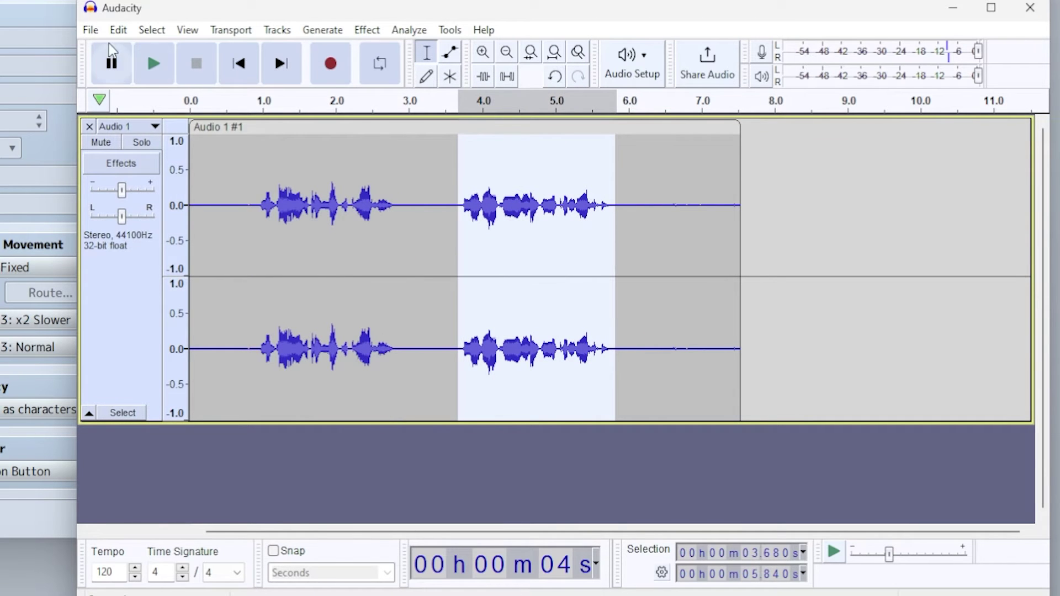
pyautogui.click(91, 30)
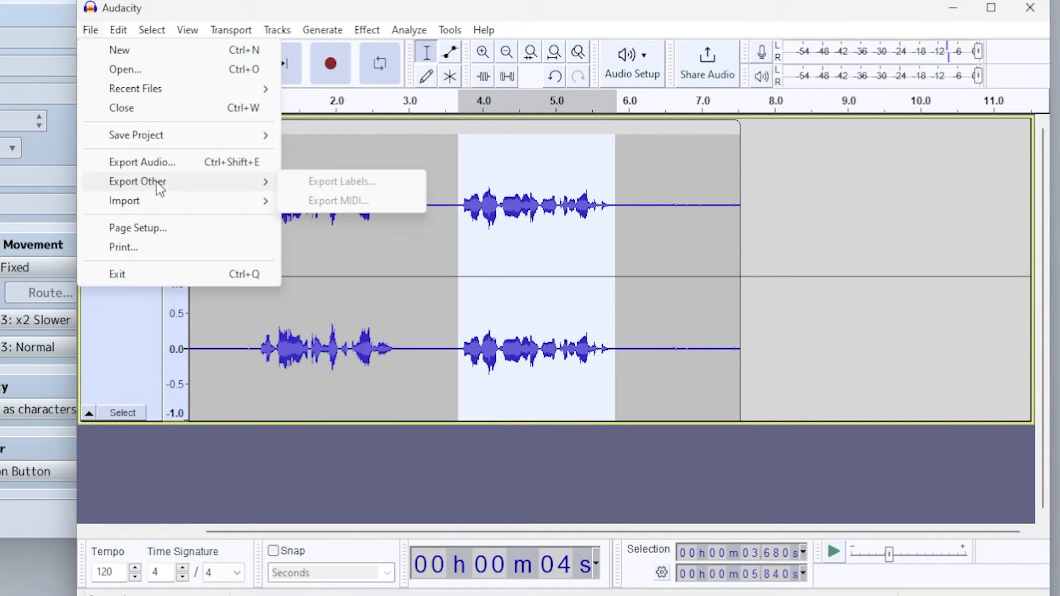
pyautogui.click(160, 162)
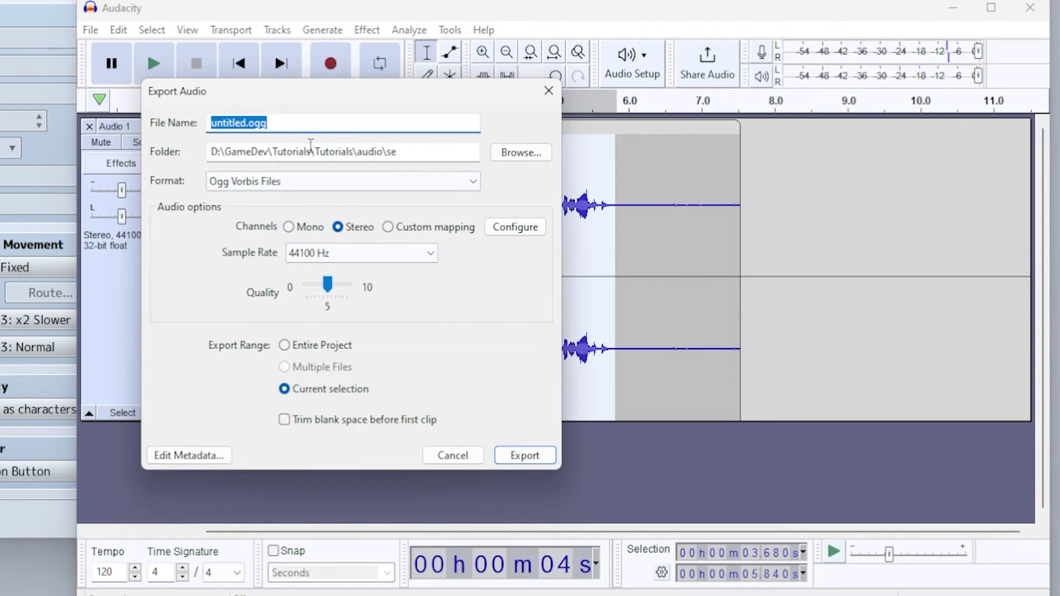
pyautogui.click(521, 153)
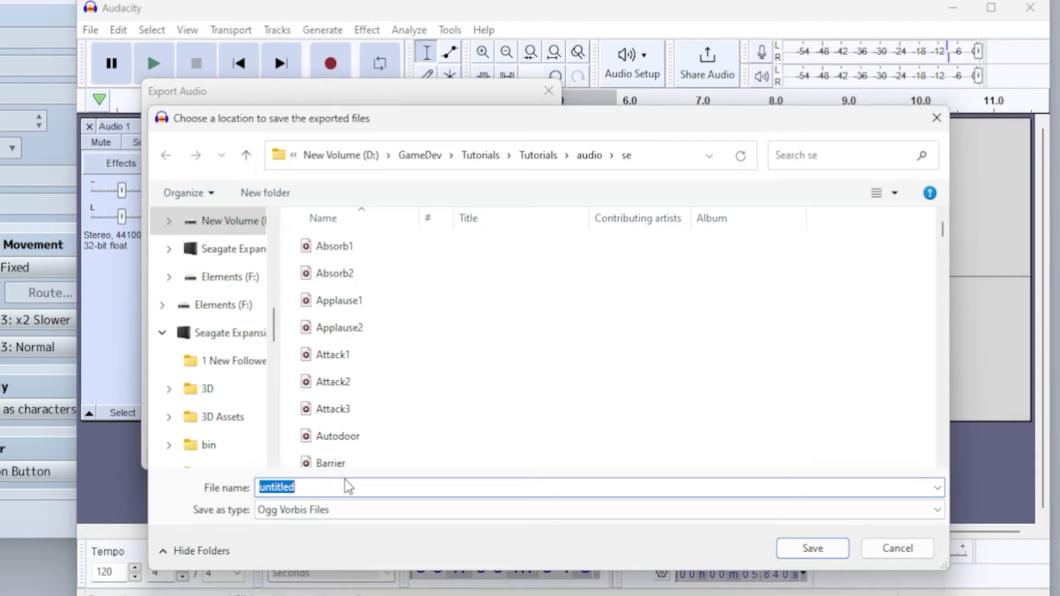
pyautogui.write('vo2')
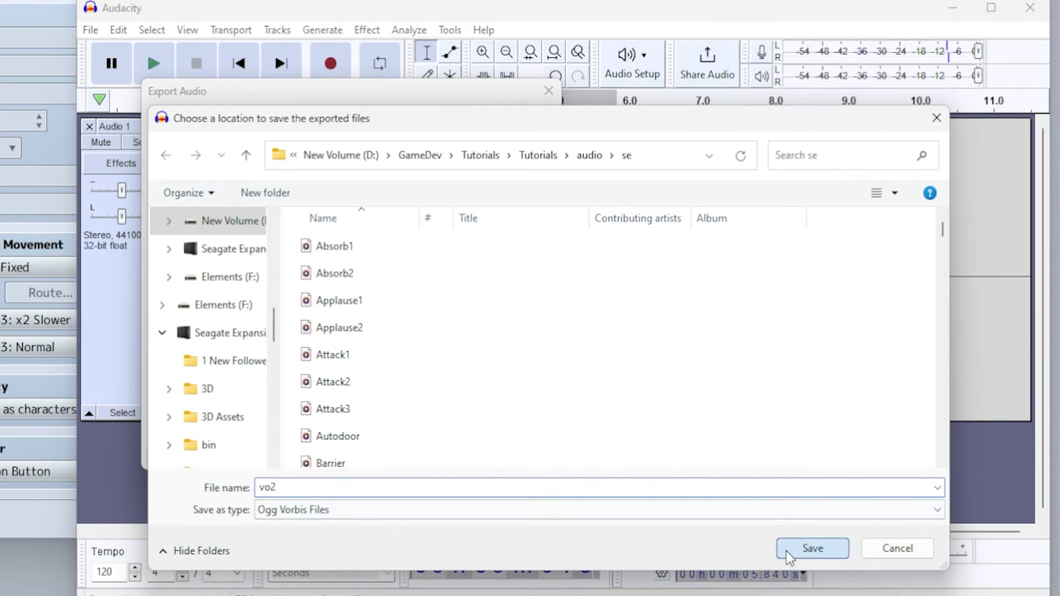
pyautogui.click(787, 552)
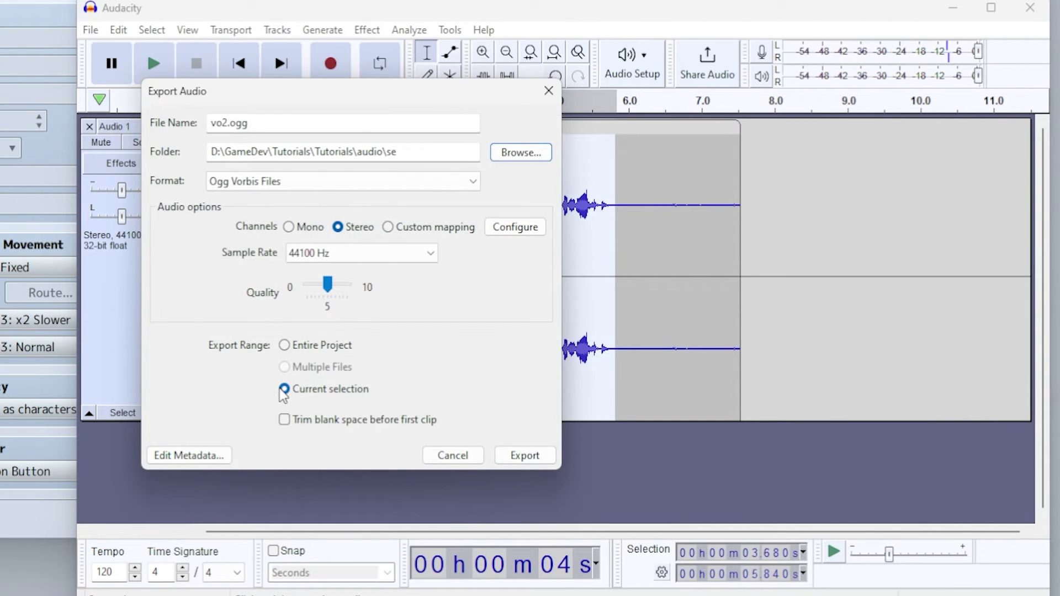
pyautogui.click(518, 456)
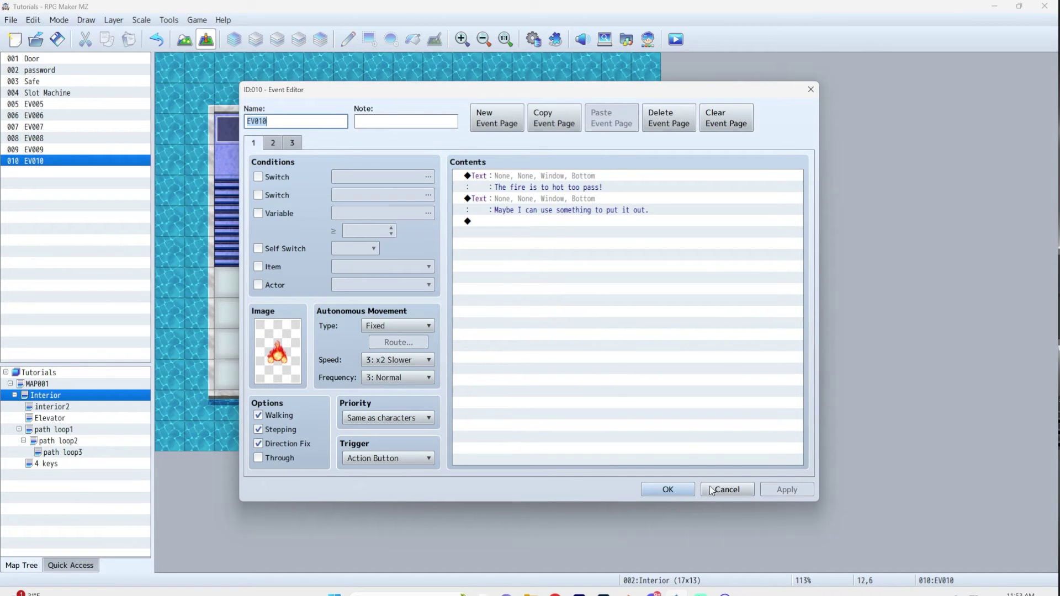
# Close the fire event editor and open the Tutorials project folder via Game > Open Folder.
pyautogui.click(671, 491)
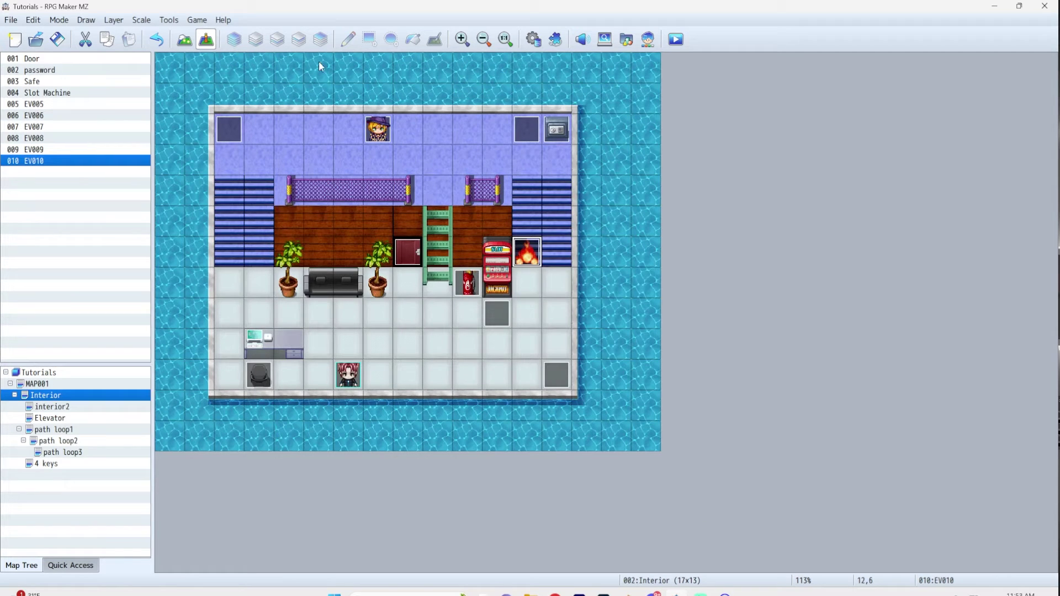
pyautogui.click(196, 20)
pyautogui.click(216, 68)
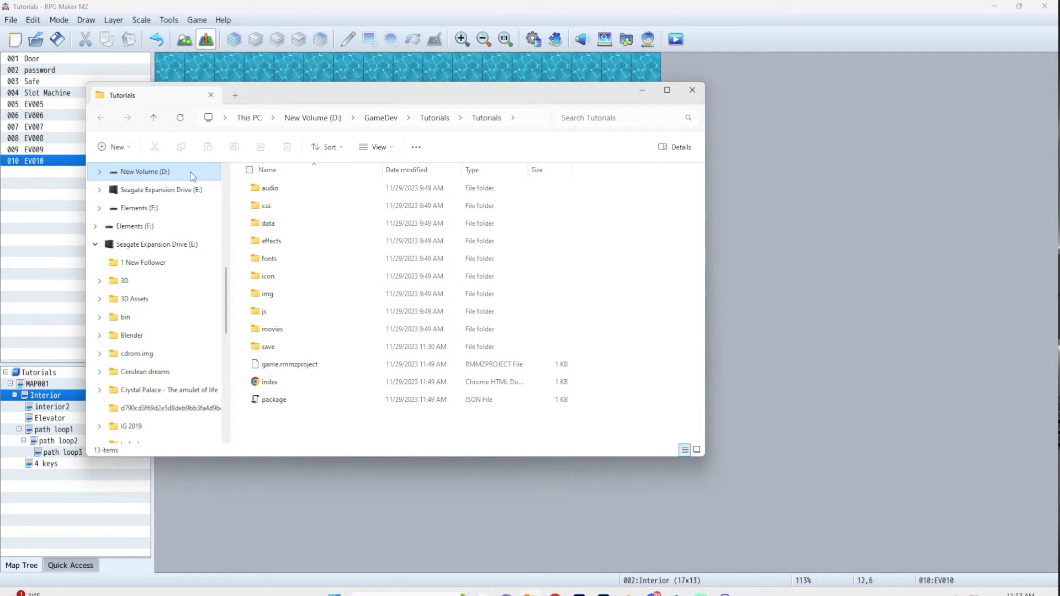
# Browse the project's audio folder, checking the se and me subfolders.
pyautogui.doubleClick(270, 188)
pyautogui.click(268, 241)
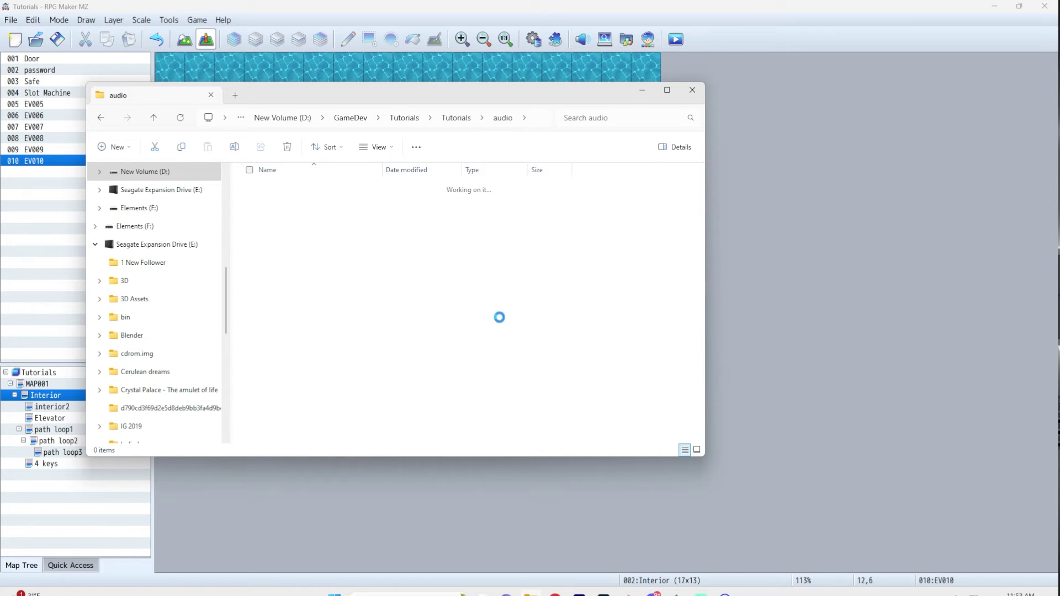
pyautogui.click(102, 118)
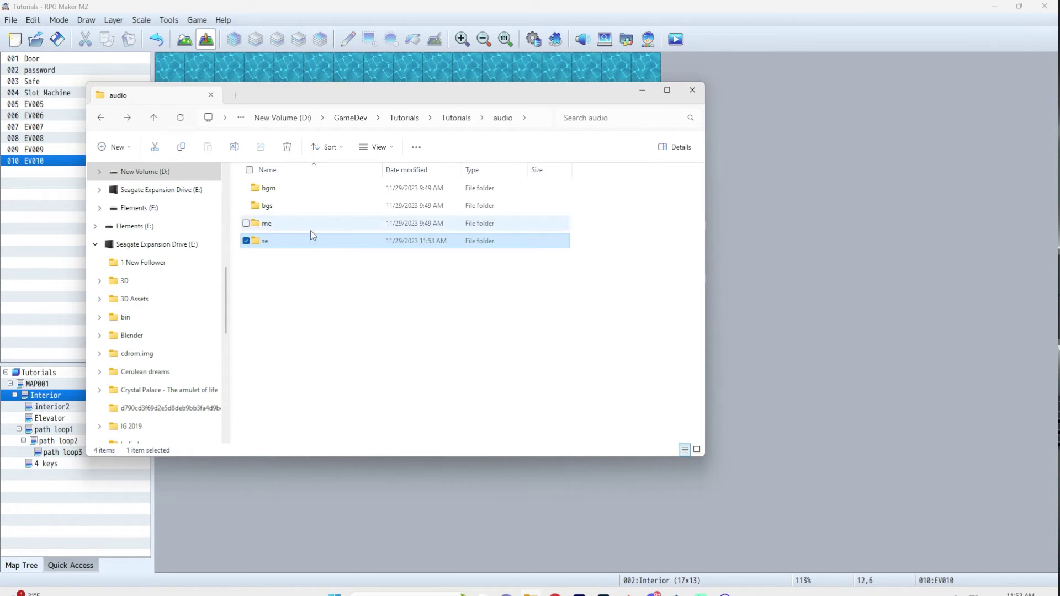
pyautogui.click(287, 224)
pyautogui.click(293, 189)
pyautogui.click(295, 206)
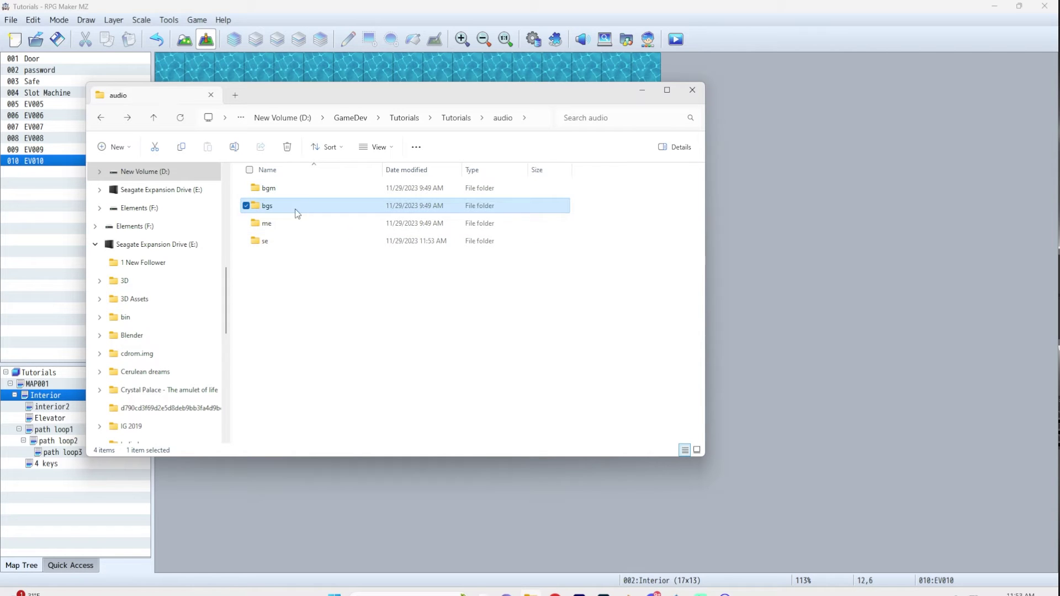
pyautogui.click(297, 225)
pyautogui.click(293, 240)
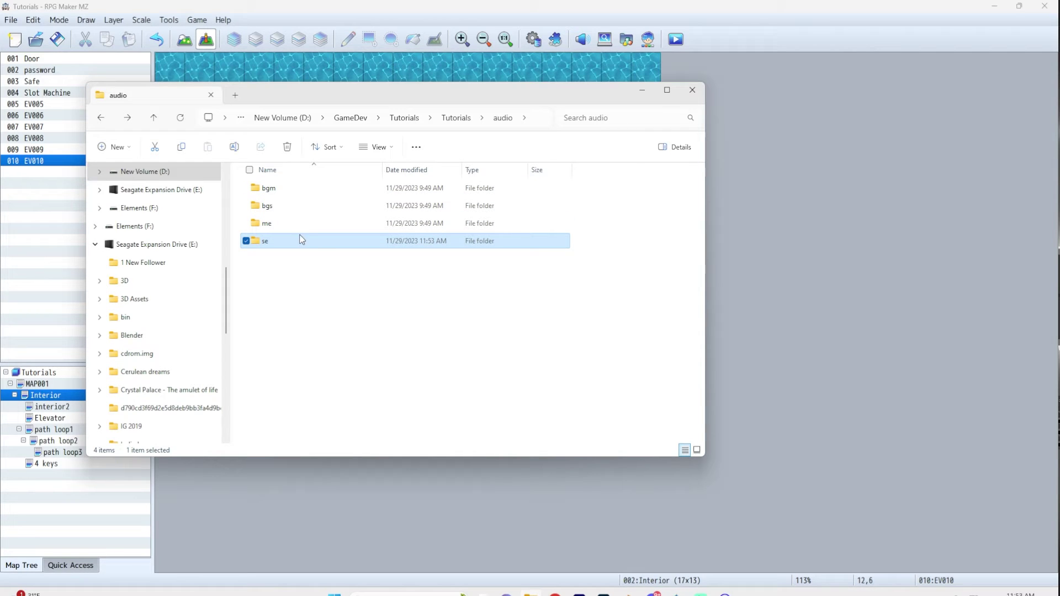
pyautogui.moveTo(271, 247)
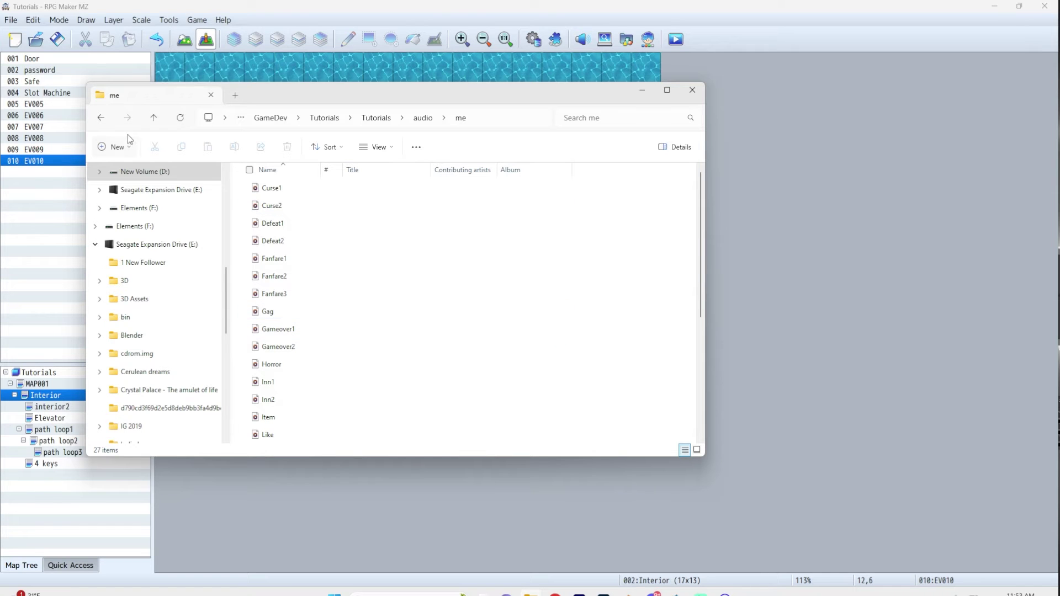
pyautogui.click(101, 118)
# Insert a Play SE vo1 (90, 100, 0) command above the fire event's first text line.
pyautogui.click(420, 5)
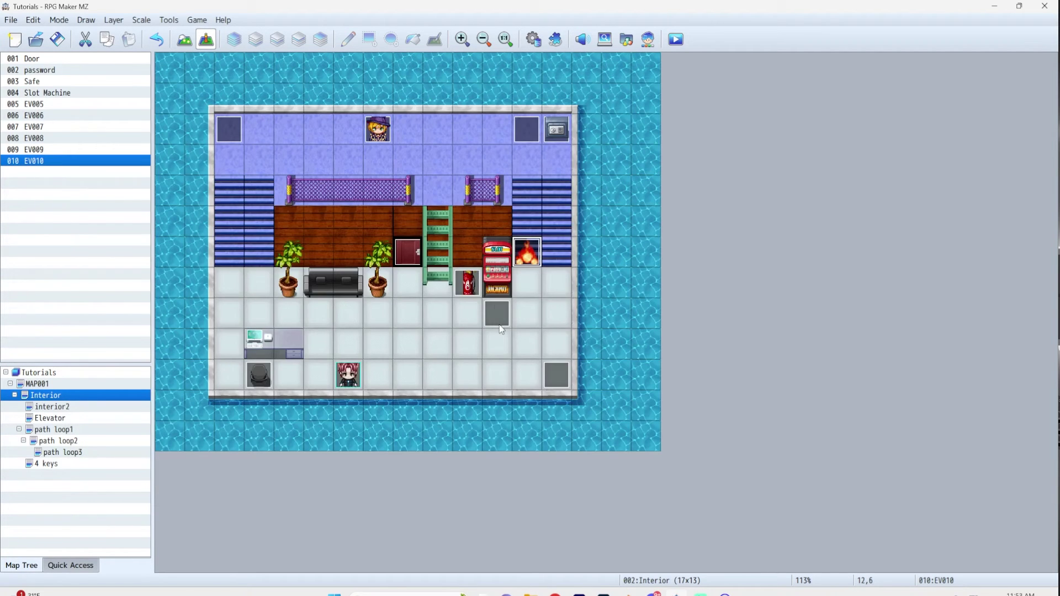
pyautogui.press('Return')
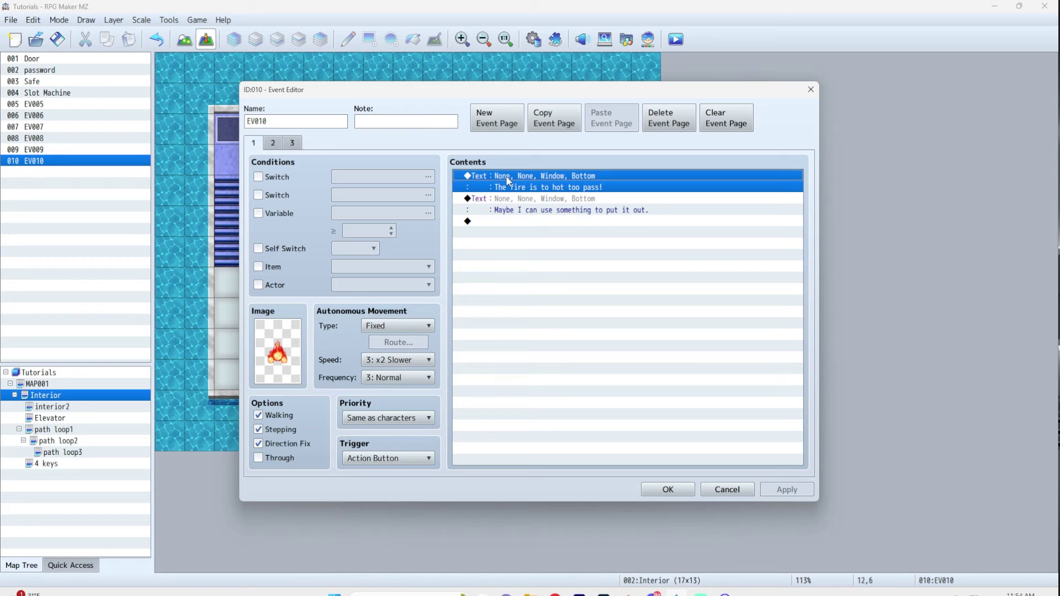
pyautogui.rightClick(506, 176)
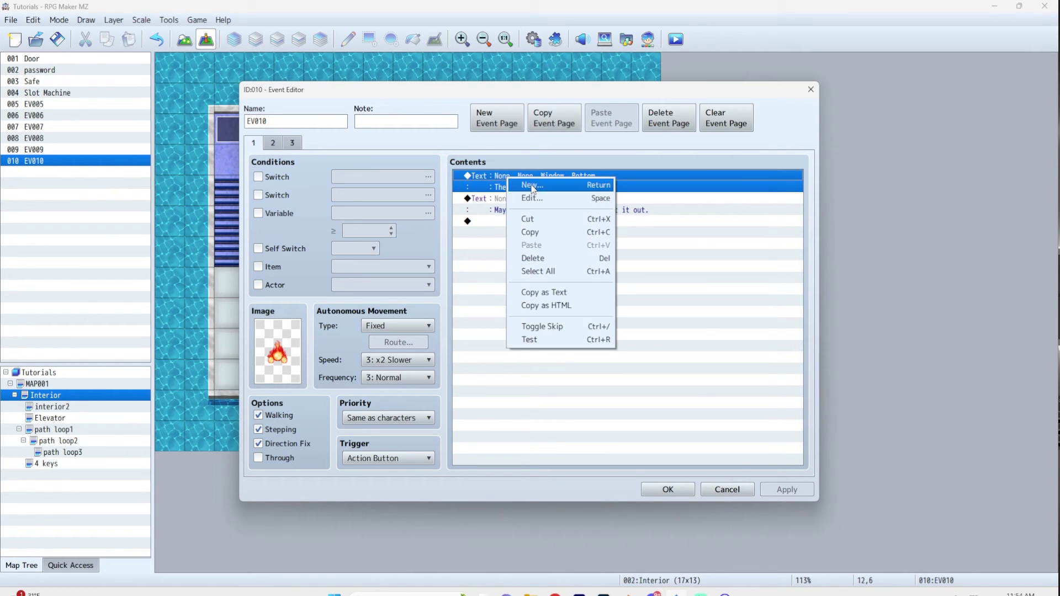
pyautogui.click(514, 185)
pyautogui.click(700, 428)
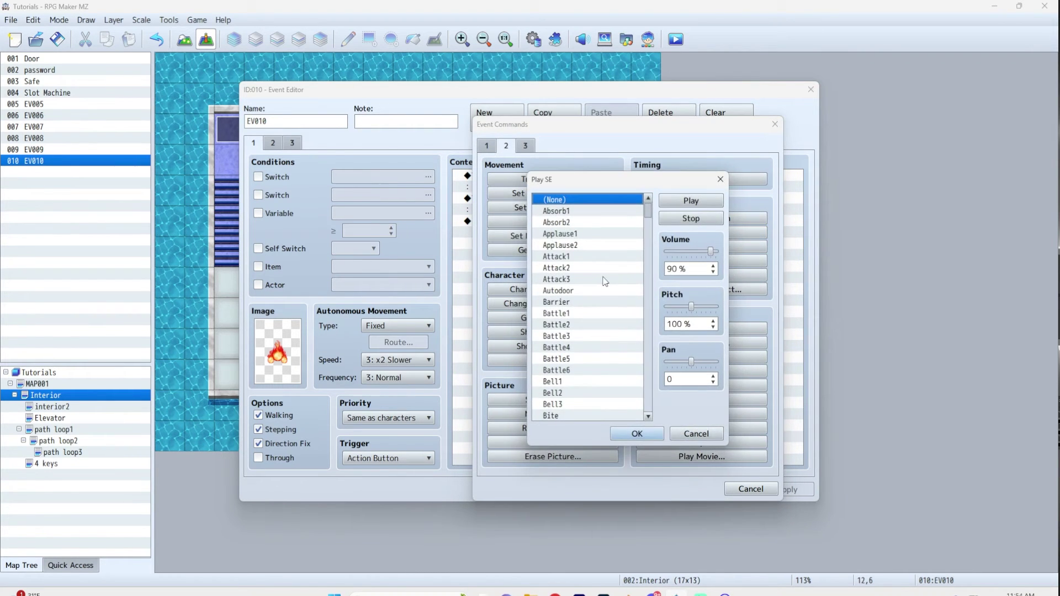
pyautogui.moveTo(651, 213); pyautogui.dragTo(649, 415)
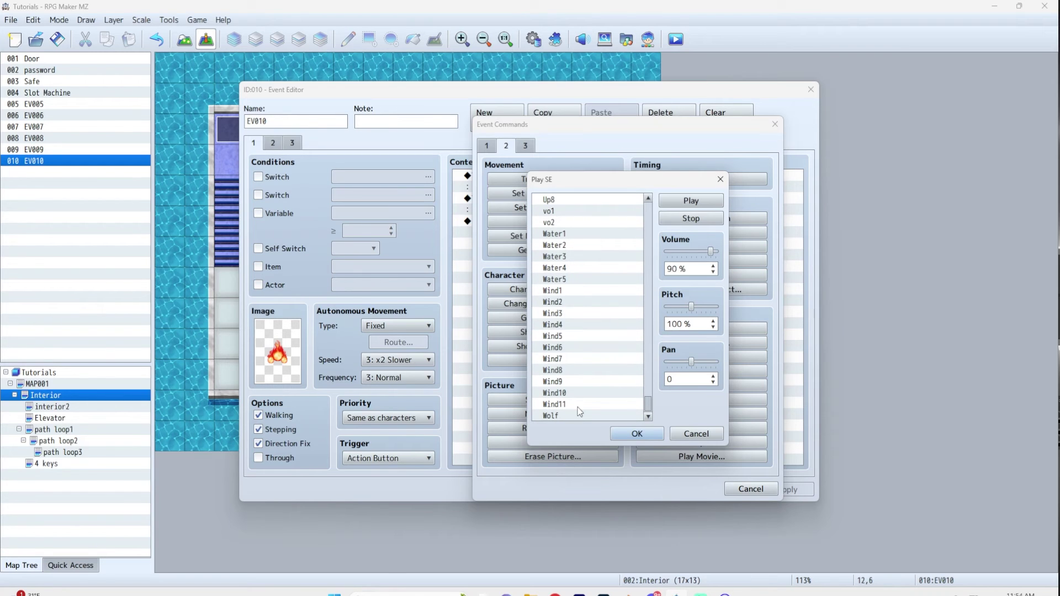
pyautogui.scroll(1, 586, 288)
pyautogui.click(565, 223)
pyautogui.click(691, 201)
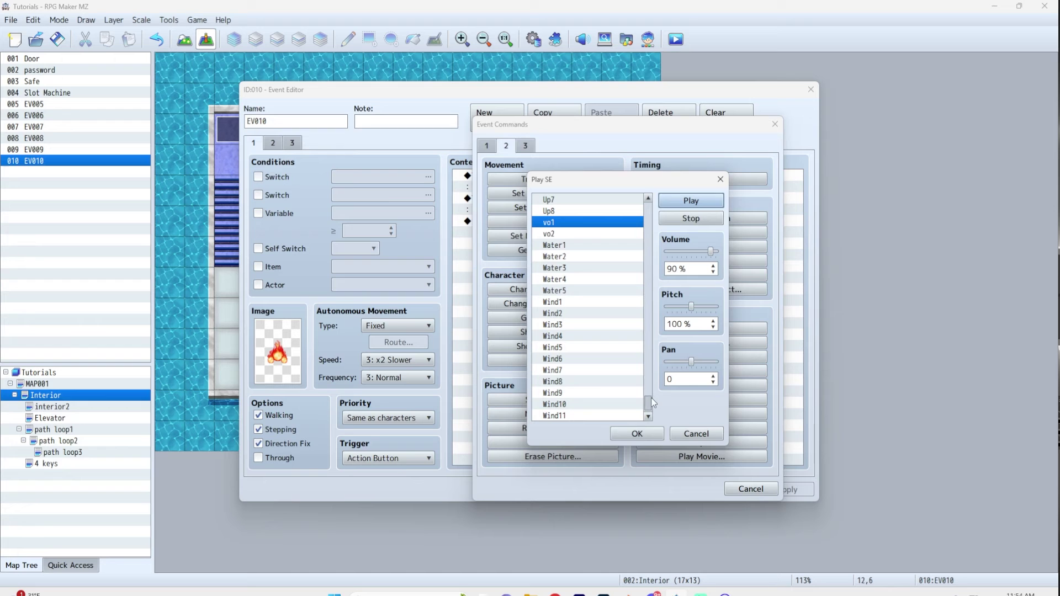
pyautogui.click(637, 434)
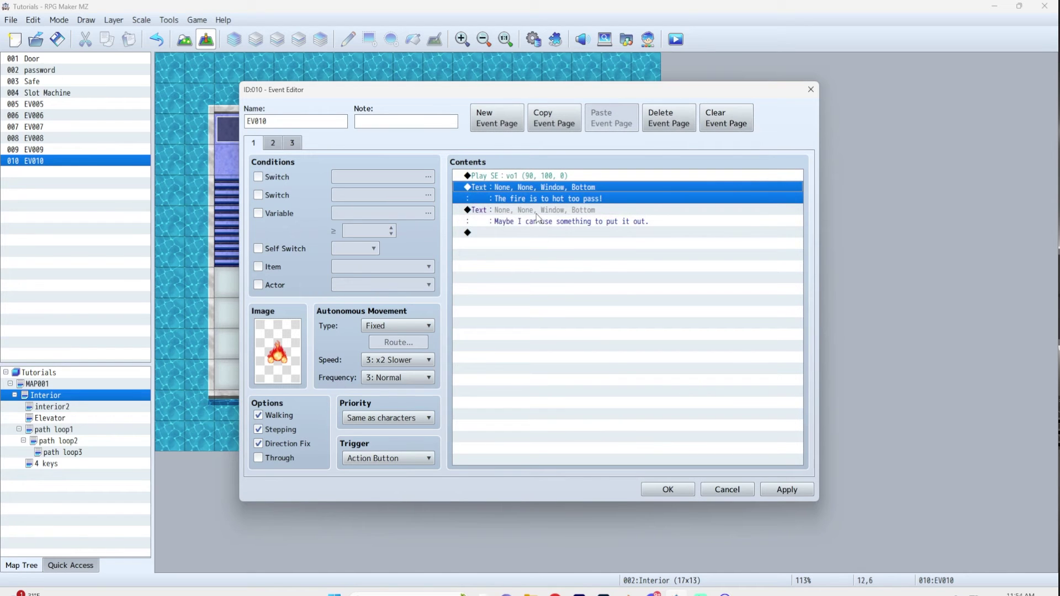
# Insert a Stop SE command above the fire event's second text line.
pyautogui.rightClick(538, 217)
pyautogui.click(550, 222)
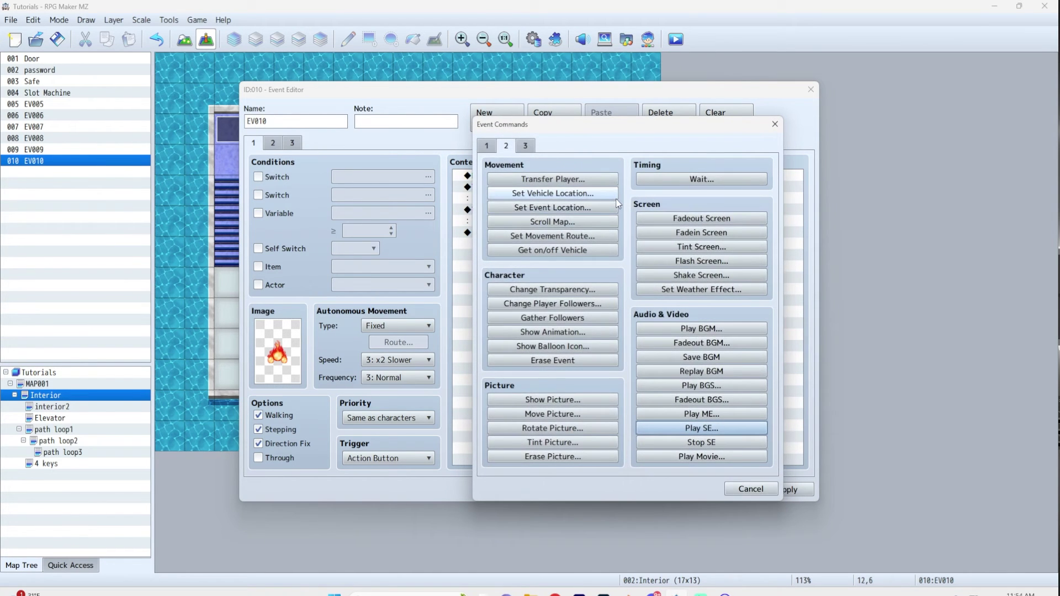
pyautogui.click(738, 490)
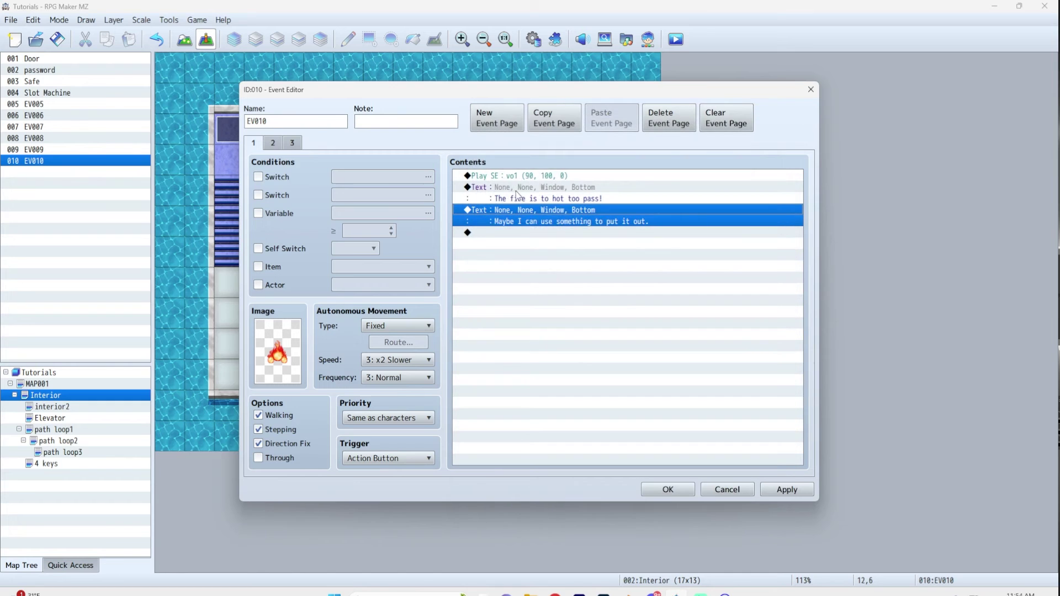
pyautogui.rightClick(523, 212)
pyautogui.click(547, 220)
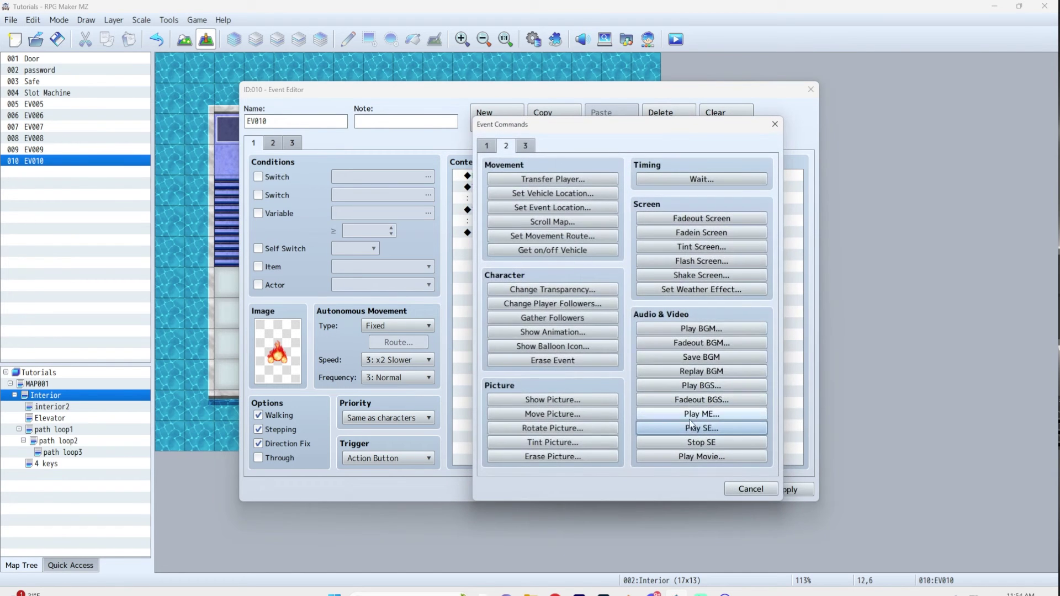
pyautogui.click(701, 442)
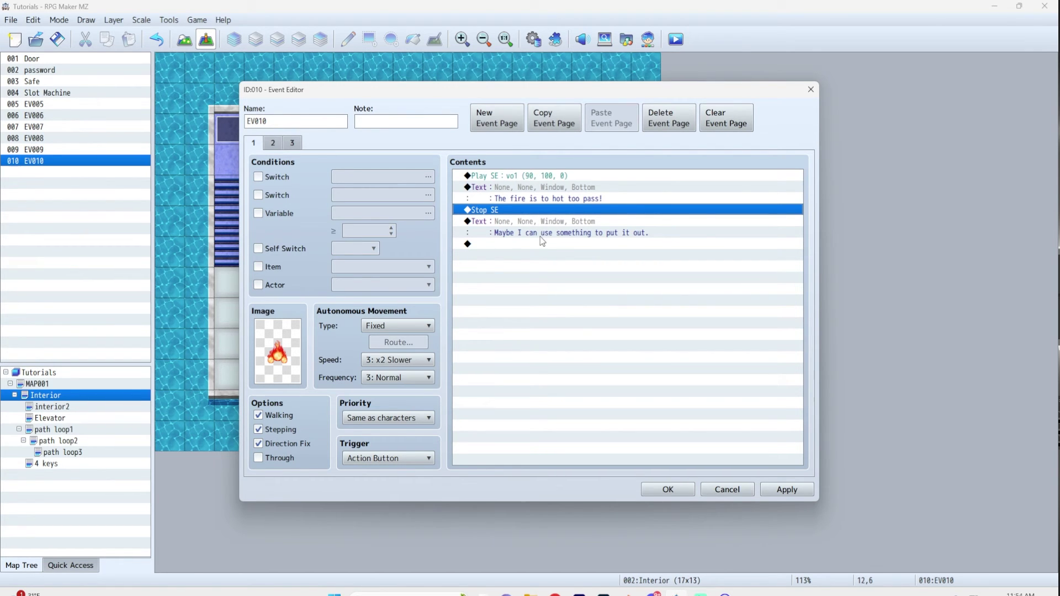
# Add Play SE vo2 (90, 100, 0) just before the second text line.
pyautogui.rightClick(539, 219)
pyautogui.click(552, 227)
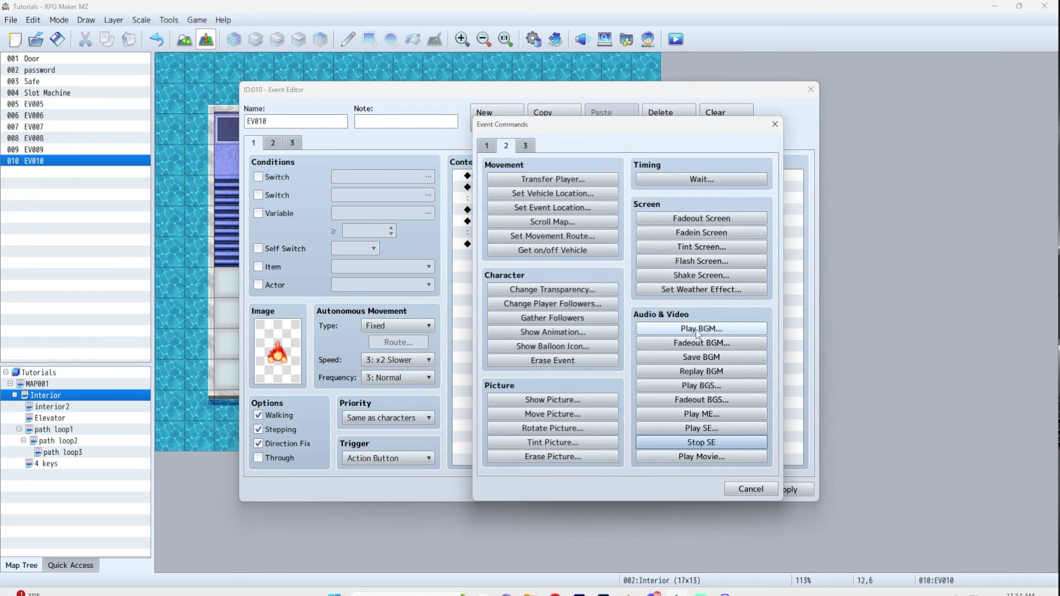
pyautogui.click(703, 430)
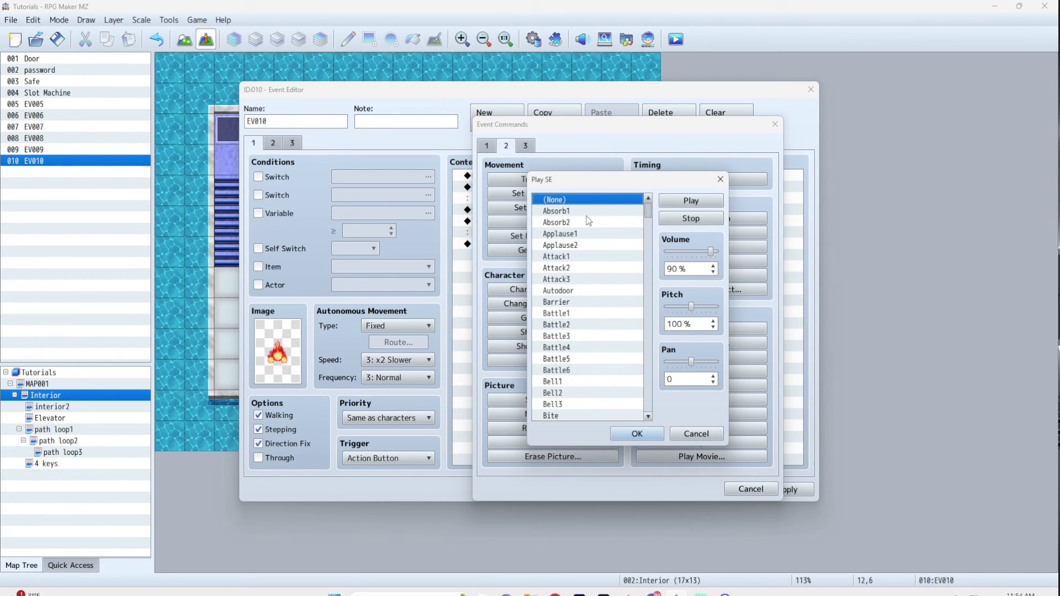
pyautogui.moveTo(648, 214); pyautogui.dragTo(646, 402)
pyautogui.click(569, 267)
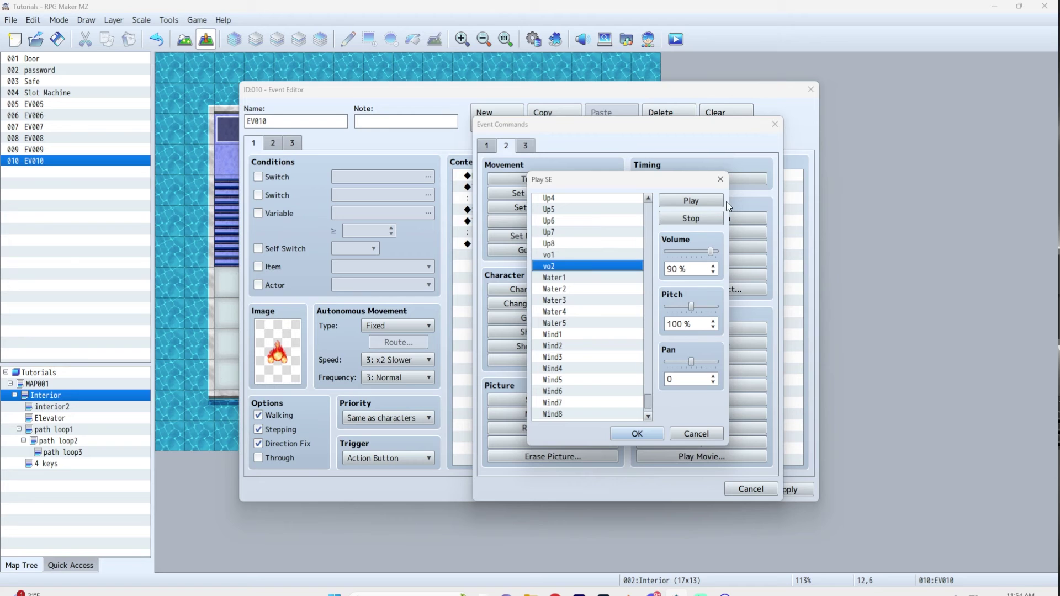
pyautogui.click(691, 201)
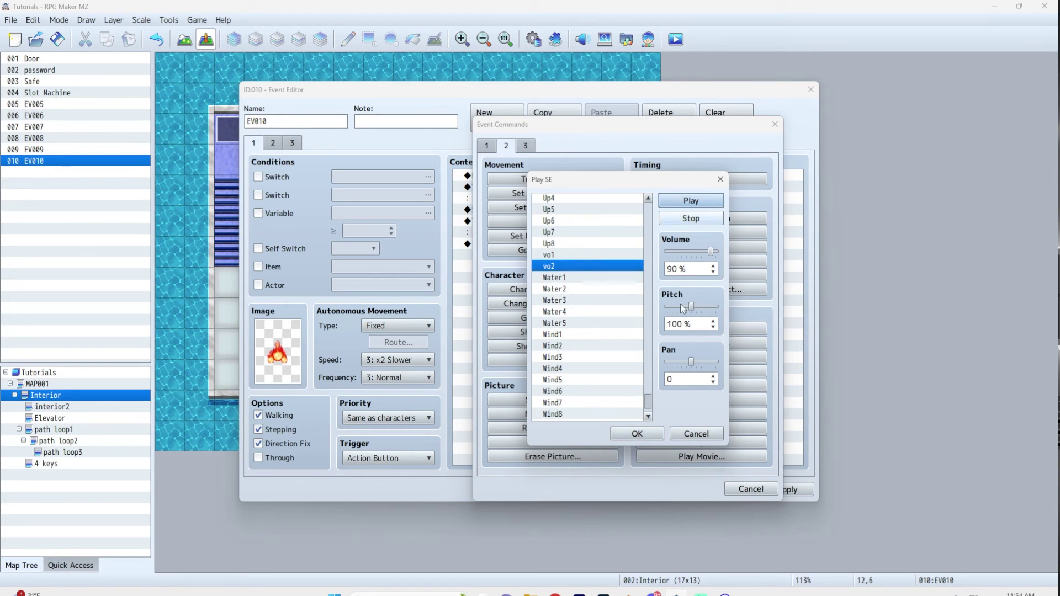
pyautogui.click(636, 434)
# Append a final Stop SE command and accept the event changes.
pyautogui.click(518, 257)
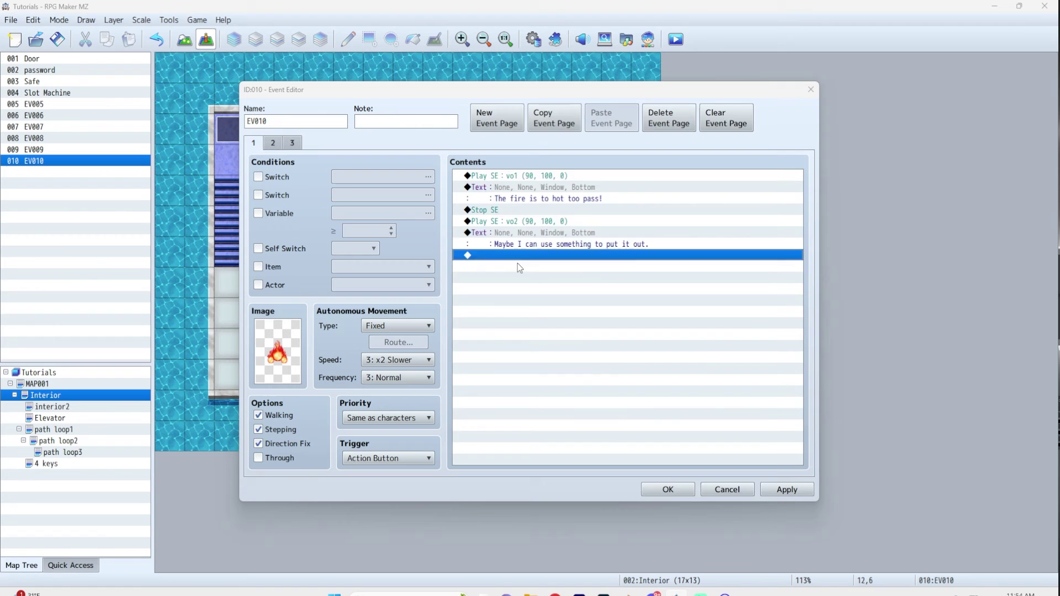
pyautogui.doubleClick(518, 263)
pyautogui.click(702, 443)
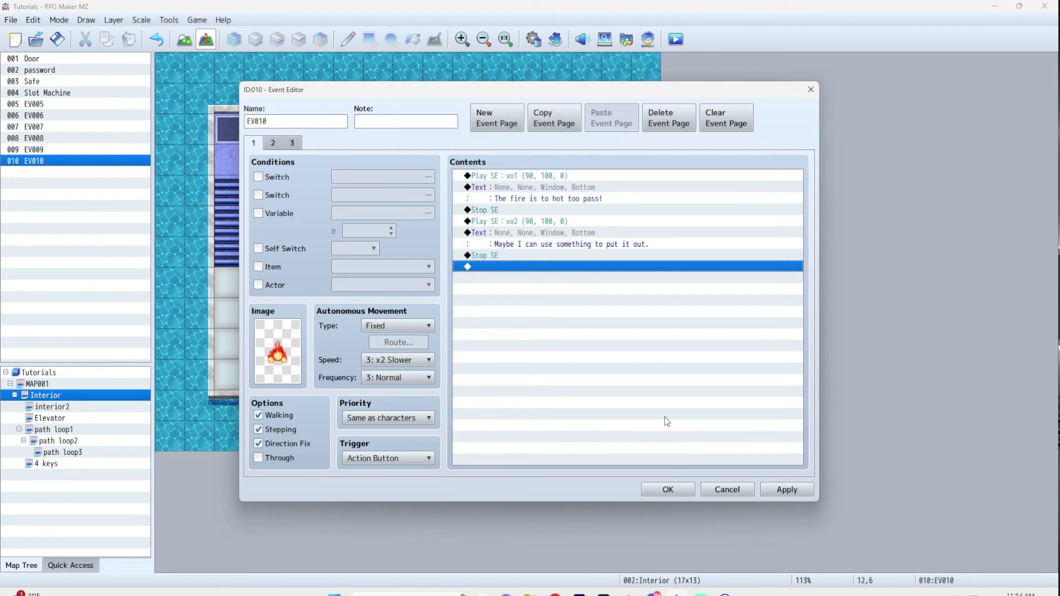
pyautogui.click(679, 490)
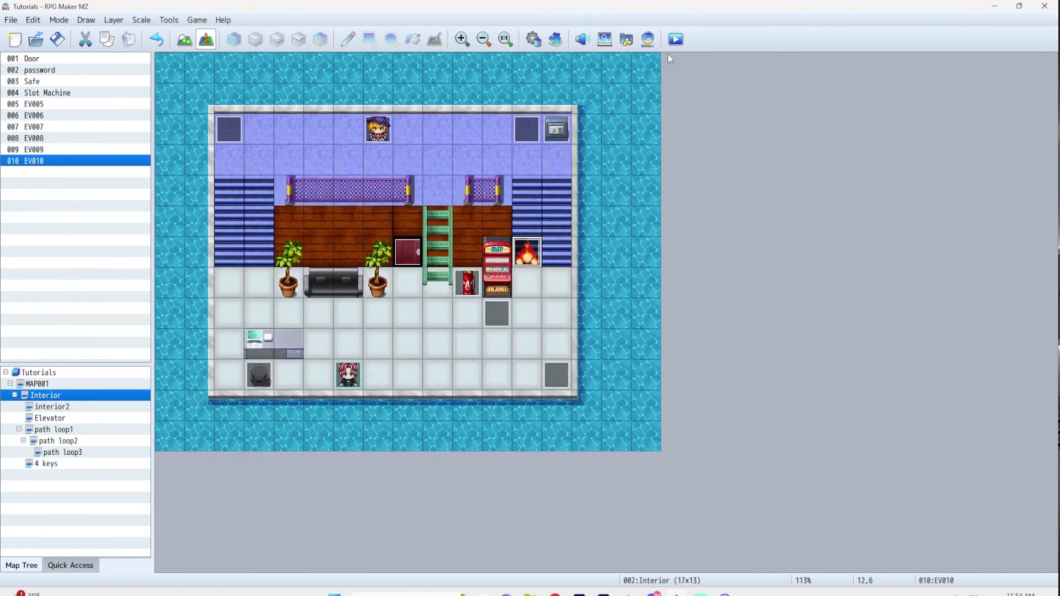
# Save the project, start a playtest, and examine the fire to read both messages.
pyautogui.click(671, 43)
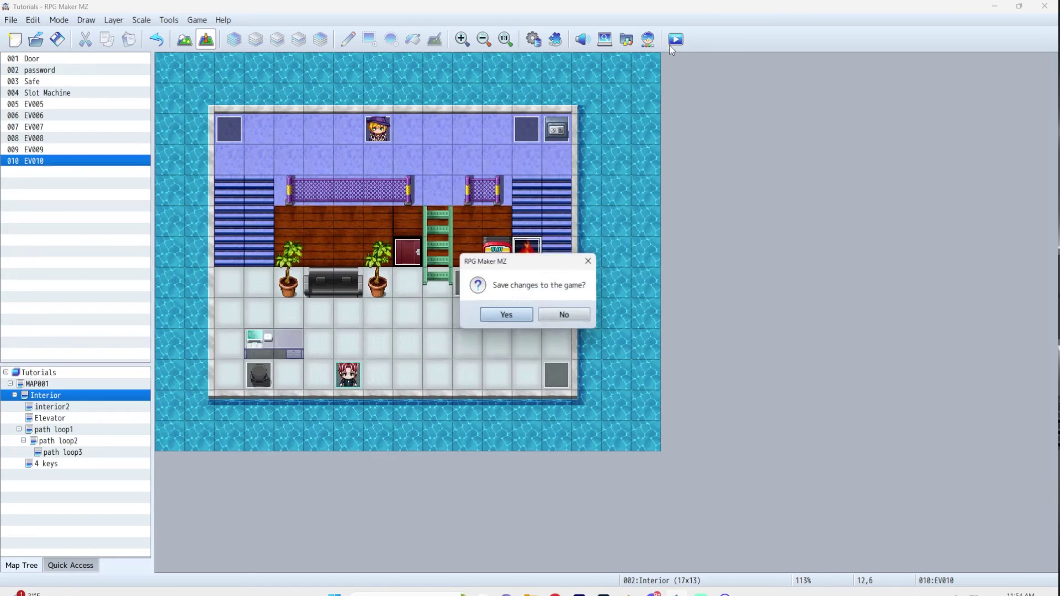
pyautogui.click(514, 317)
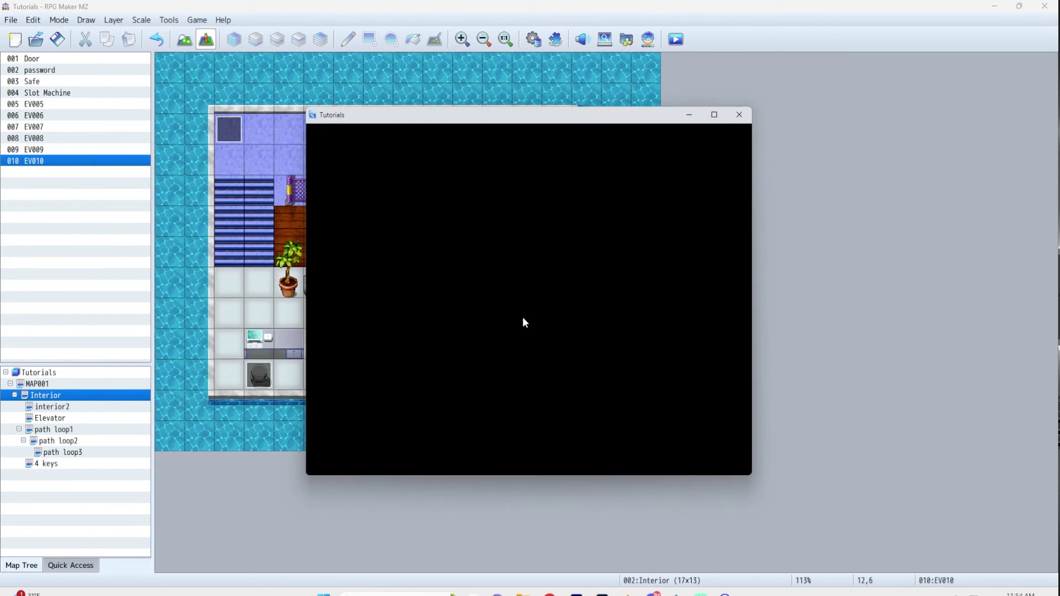
pyautogui.press('Up')
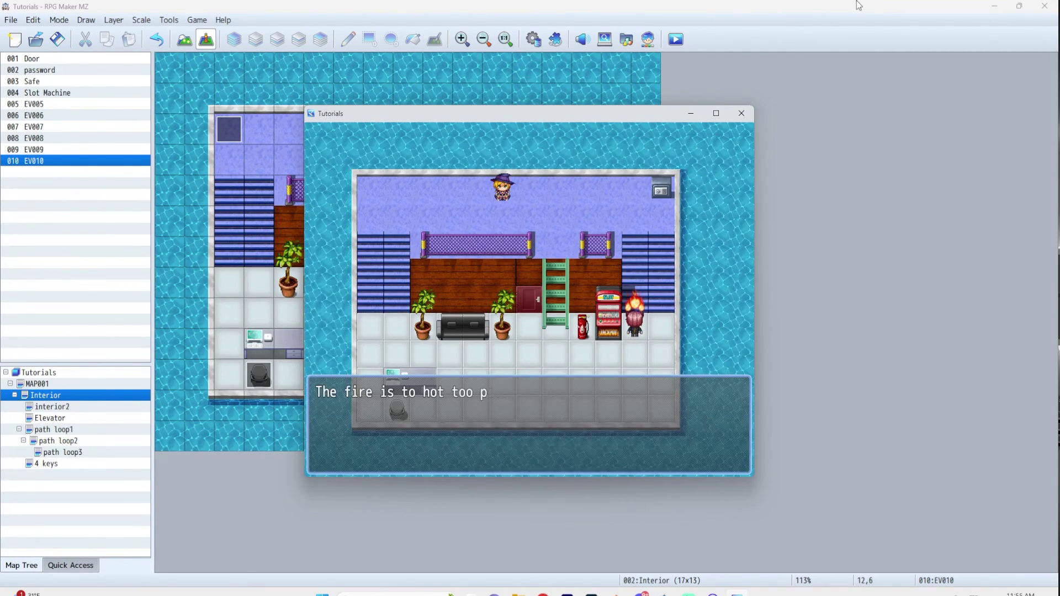
pyautogui.press('Return')
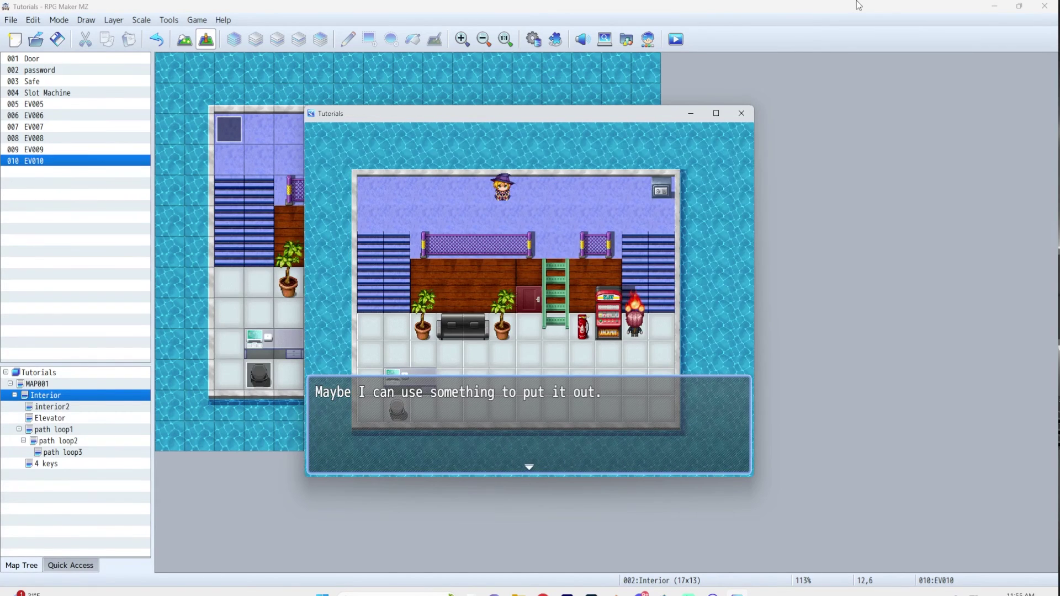
pyautogui.press('Return')
pyautogui.press('Return')
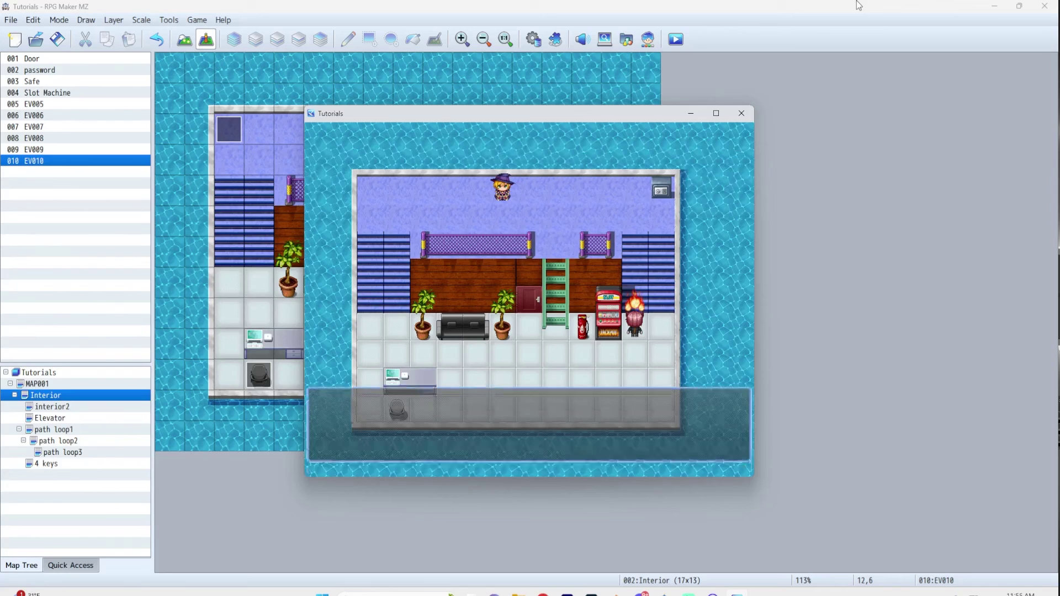
pyautogui.press('Return')
pyautogui.press('Return')
pyautogui.press('Return')
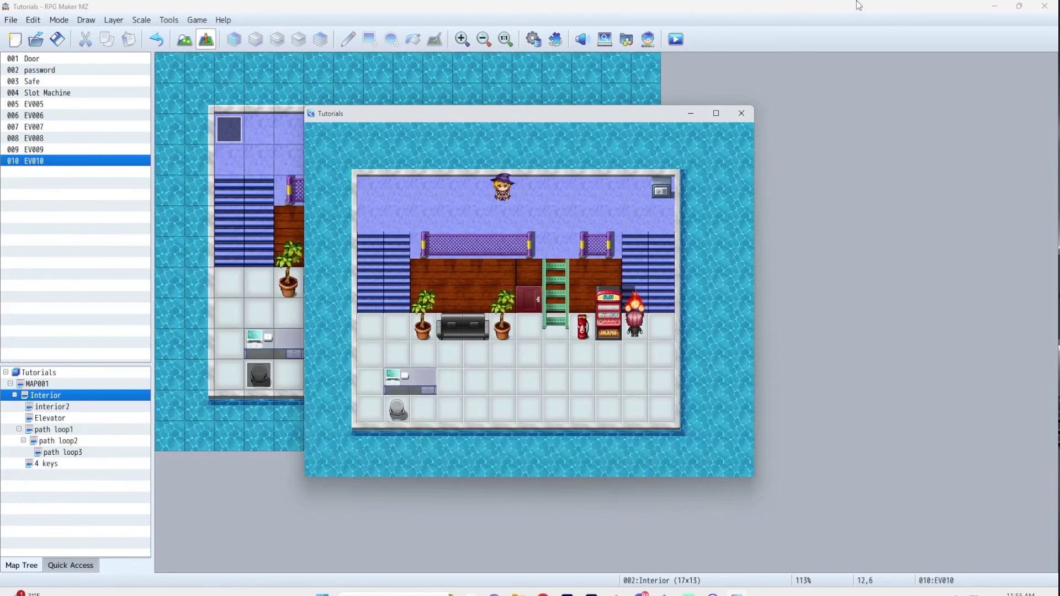
pyautogui.press('Return')
pyautogui.press('Return')
pyautogui.press('Return')
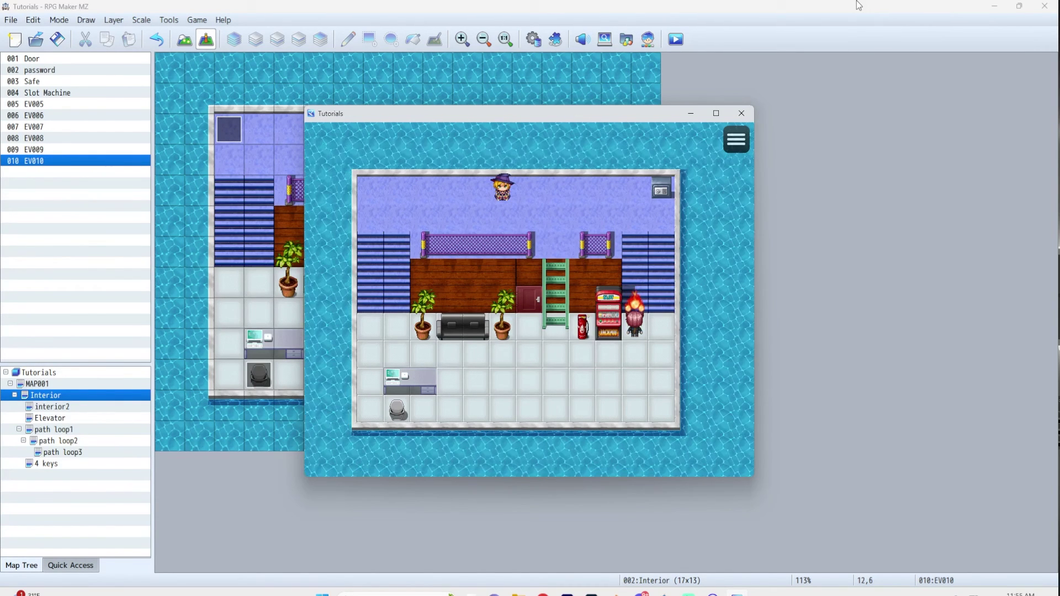
# Walk the hero down and left, away from the fire.
pyautogui.press('Down')
pyautogui.press('Down')
pyautogui.press('Left')
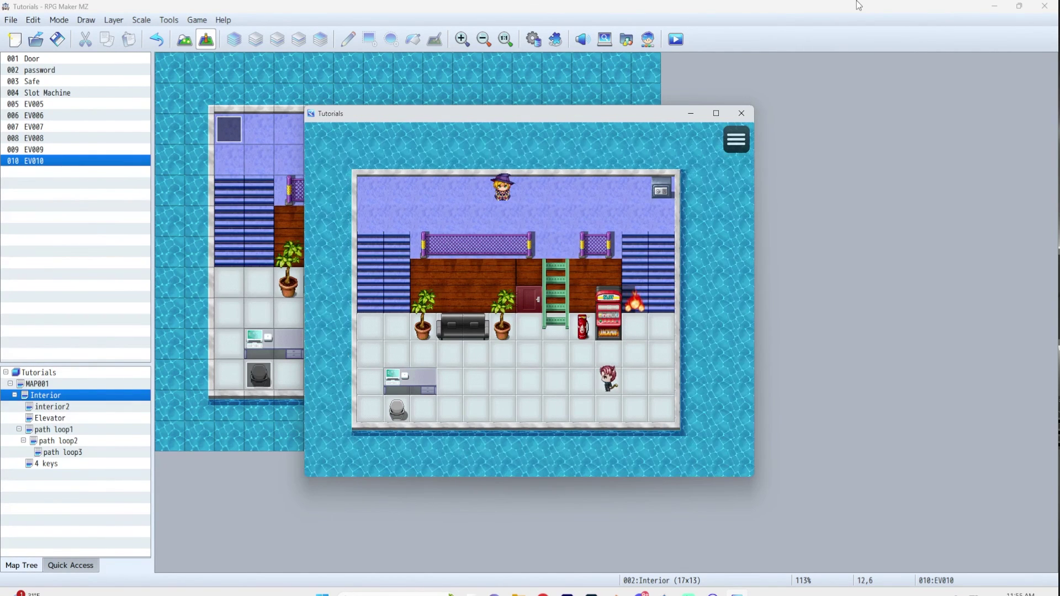